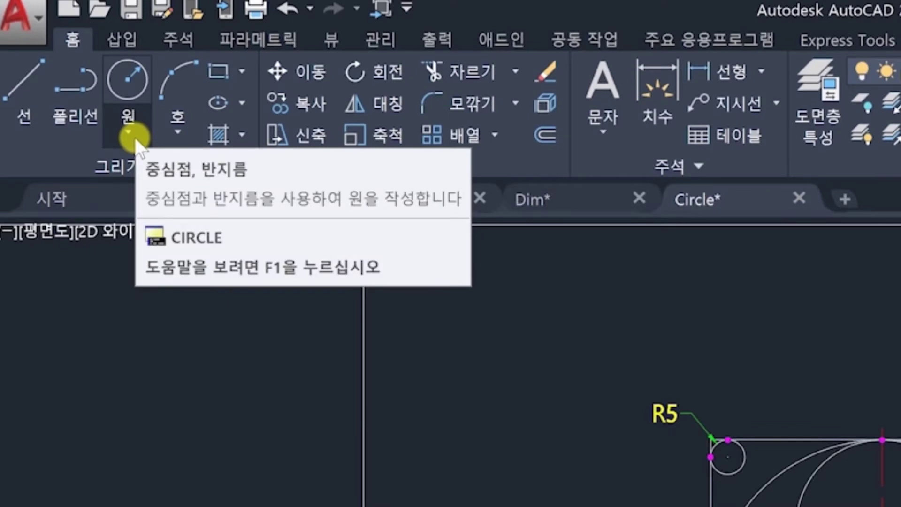
# - Draw a circle by centre and radius, radius 50, in the empty area beside the two reference figures
pyautogui.click(133, 137)
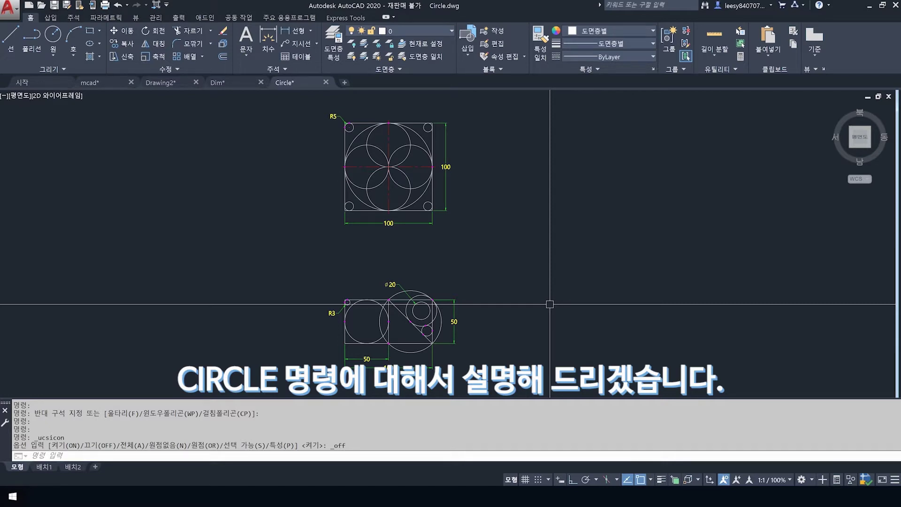
pyautogui.press('Return')
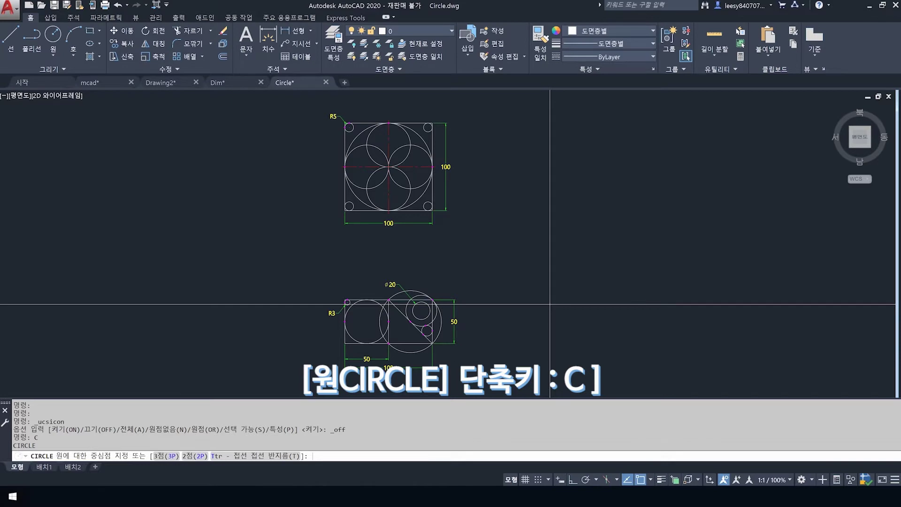
pyautogui.click(543, 218)
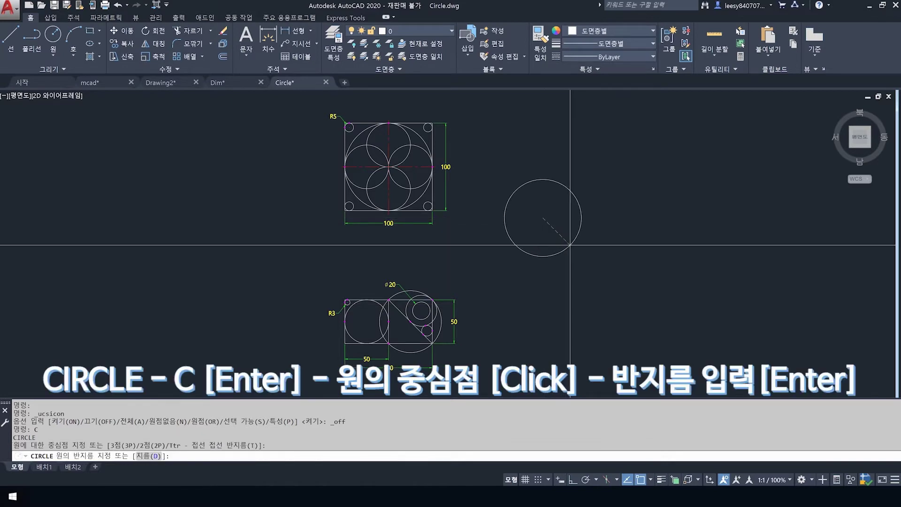
pyautogui.write('50')
pyautogui.press('Return')
# - Draw a second circle beside the first one using the Diameter option with a diameter of 100
pyautogui.press('Return')
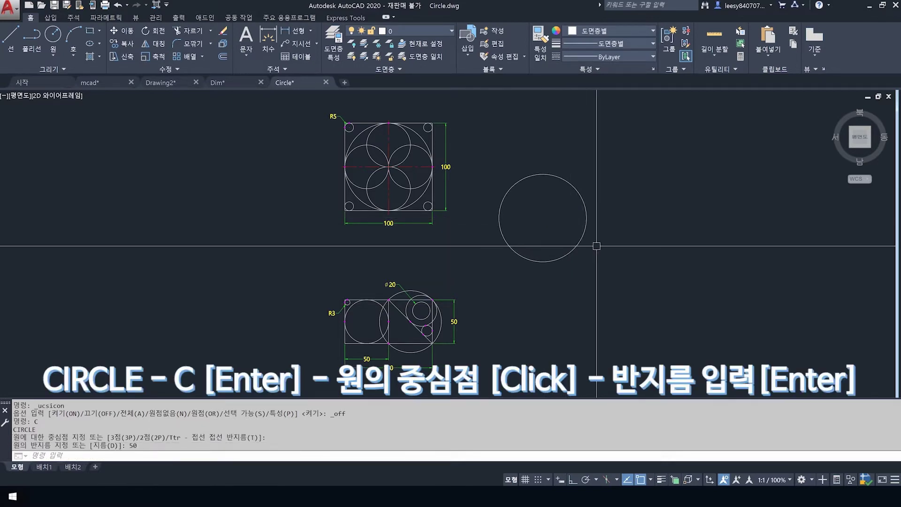
pyautogui.click(662, 210)
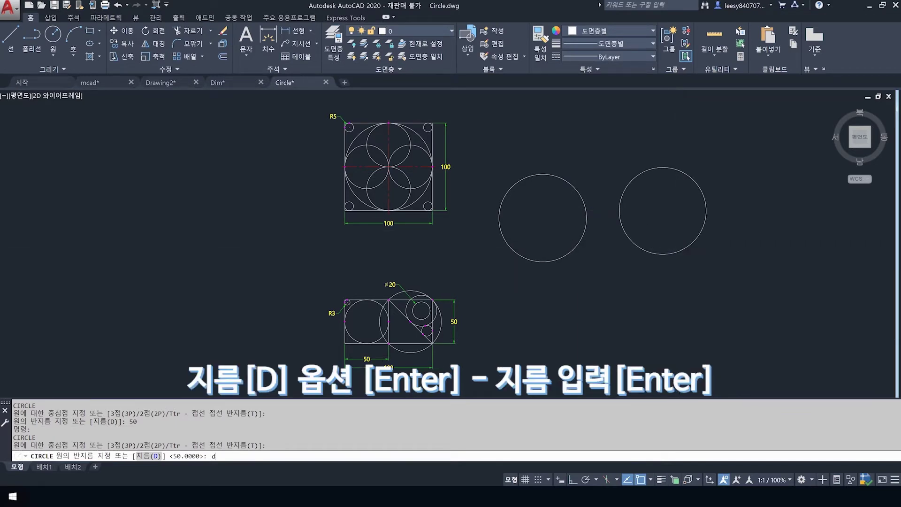
pyautogui.press('Return')
pyautogui.press('Return')
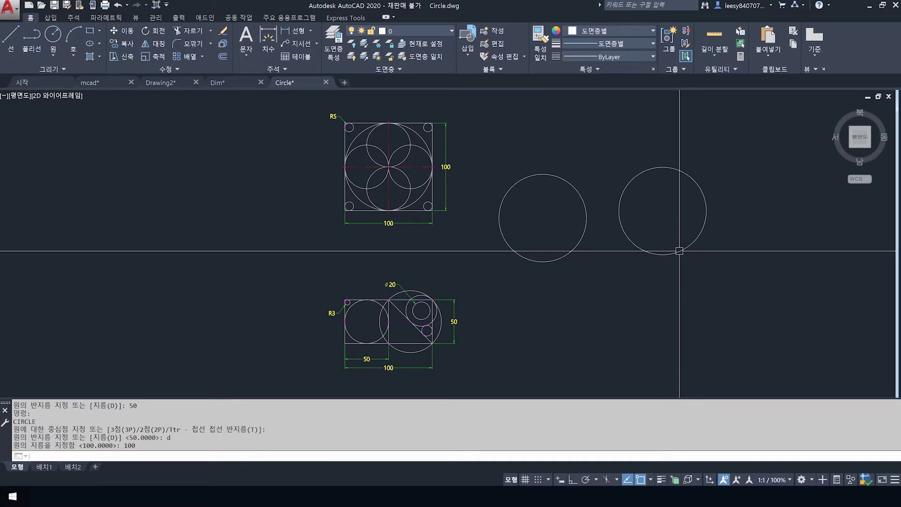
# - Erase the two practice circles beside the reference figures
pyautogui.moveTo(578, 231); pyautogui.dragTo(609, 224, button='middle')
pyautogui.click(770, 319)
pyautogui.click(524, 144)
pyautogui.press('Delete')
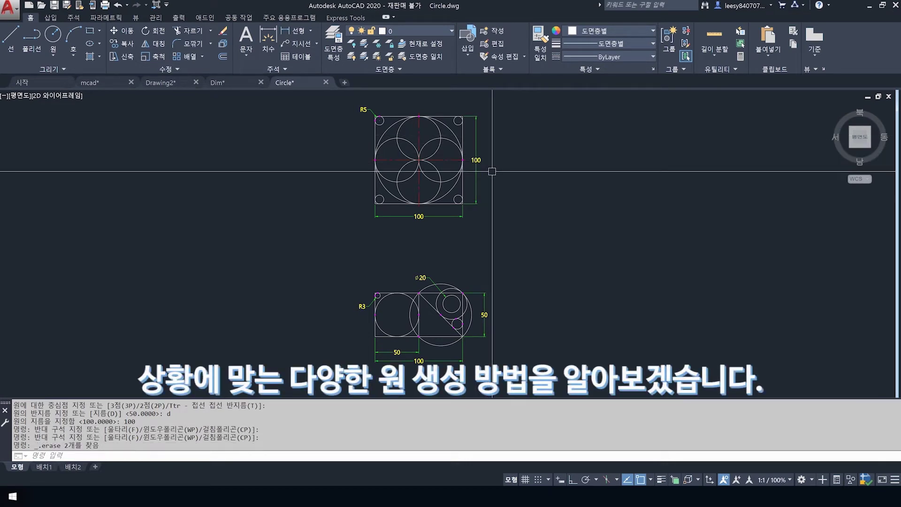
pyautogui.moveTo(478, 166); pyautogui.dragTo(512, 216, button='middle')
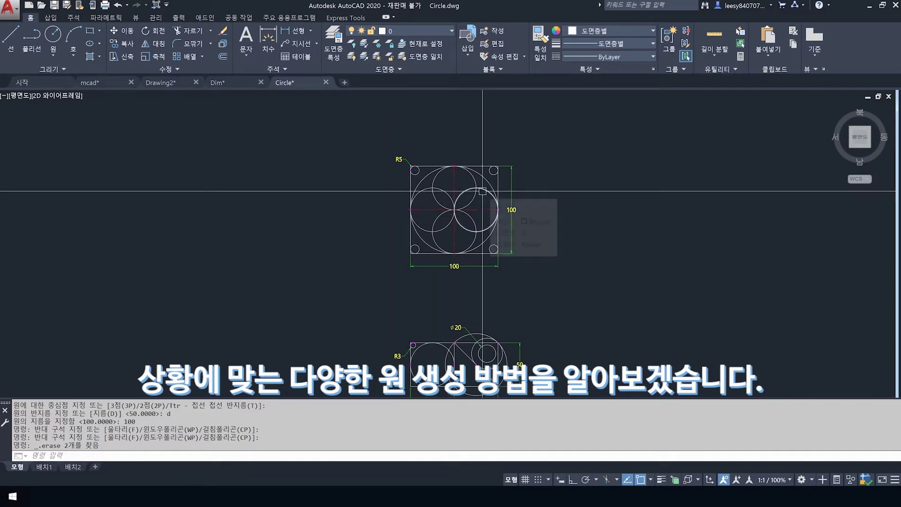
pyautogui.scroll(2, 441, 154)
pyautogui.moveTo(594, 246); pyautogui.dragTo(544, 207, button='middle')
pyautogui.moveTo(553, 241); pyautogui.dragTo(553, 257, button='middle')
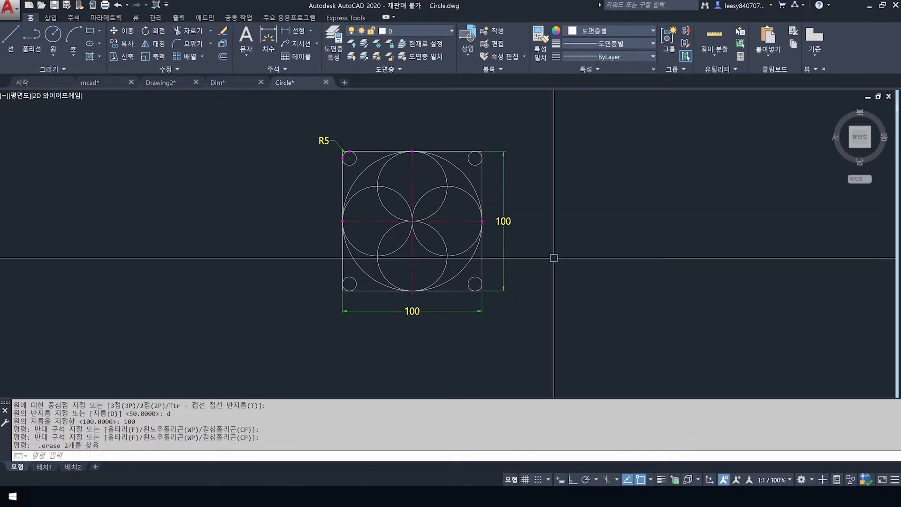
pyautogui.press('Escape')
pyautogui.press('Escape')
pyautogui.write('rec')
pyautogui.press('Return')
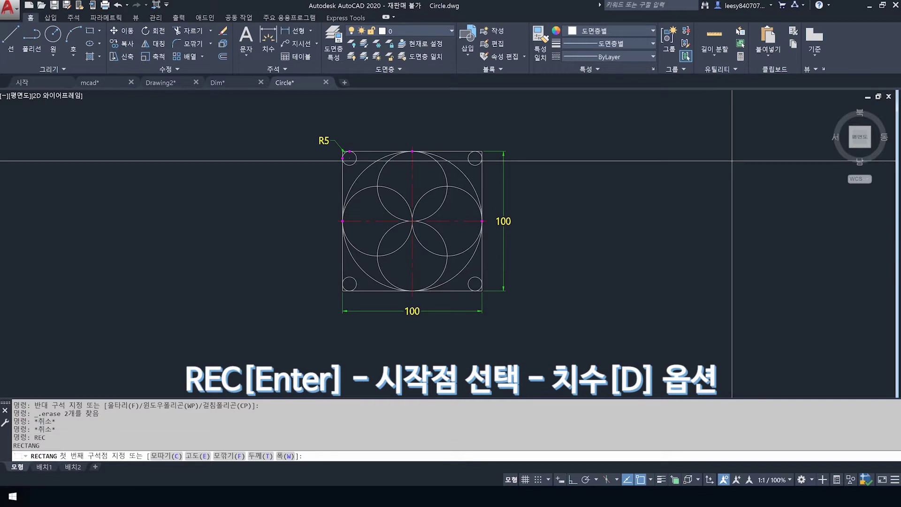
pyautogui.press('Escape')
pyautogui.press('Escape')
# - Draw a 100 by 100 rectangle beside the reference square, level with its top edge, using the Dimensions option
pyautogui.write('rec')
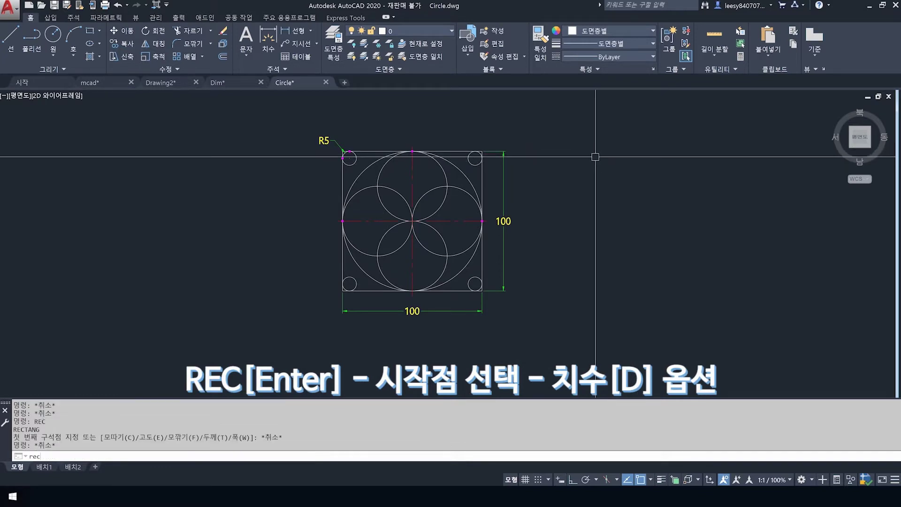
pyautogui.press('Return')
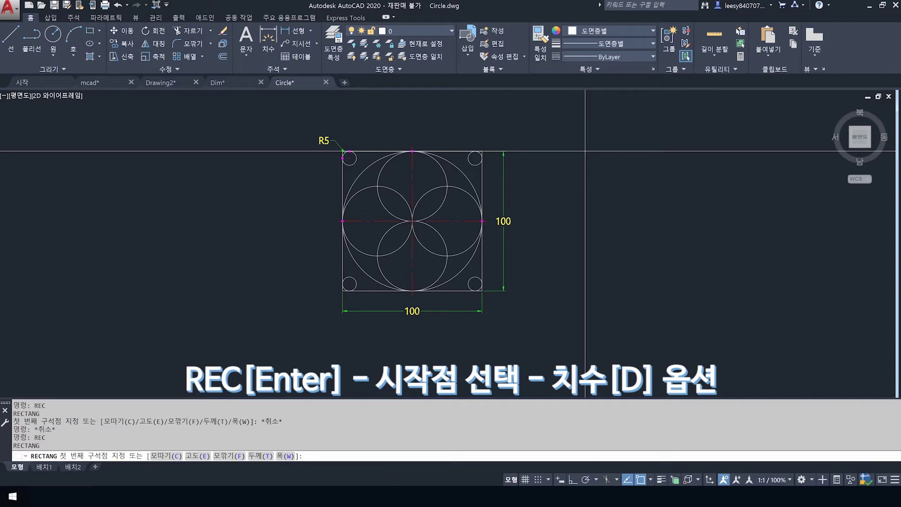
pyautogui.click(586, 151)
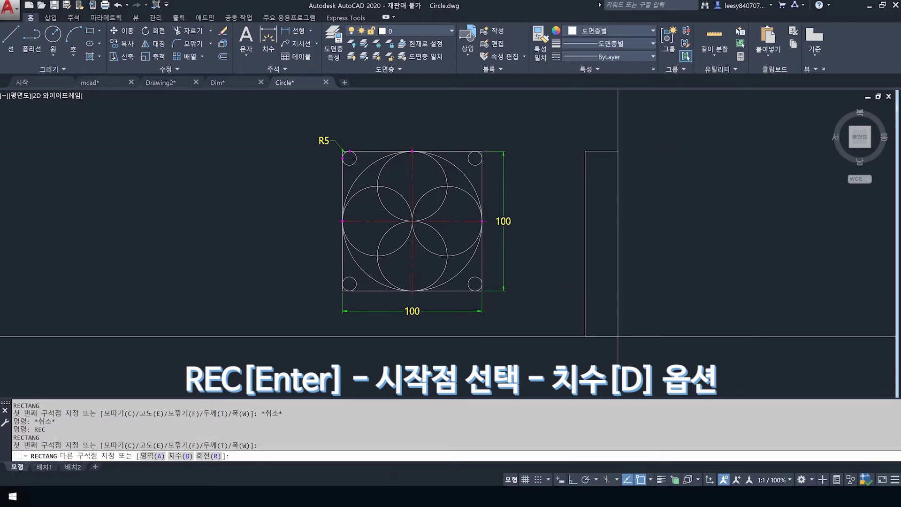
pyautogui.click(186, 457)
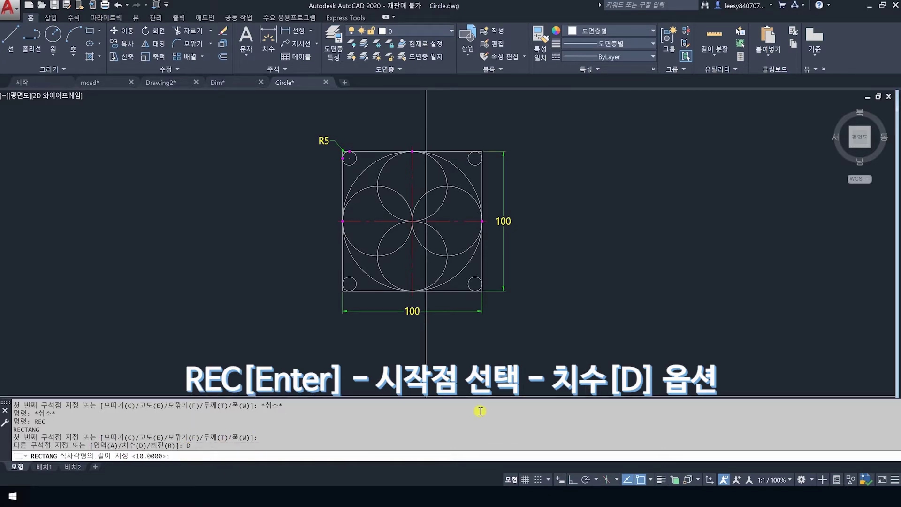
pyautogui.write('100')
pyautogui.press('Return')
pyautogui.write('10')
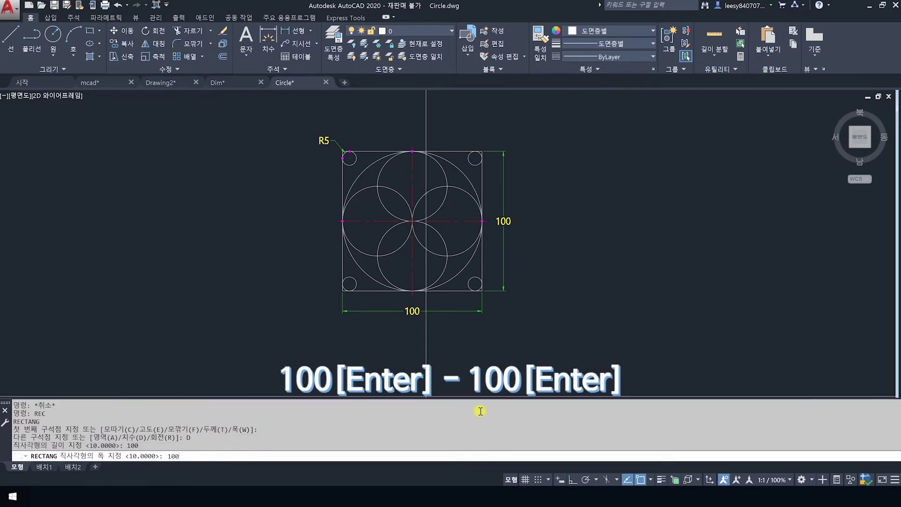
pyautogui.write('0')
pyautogui.press('Return')
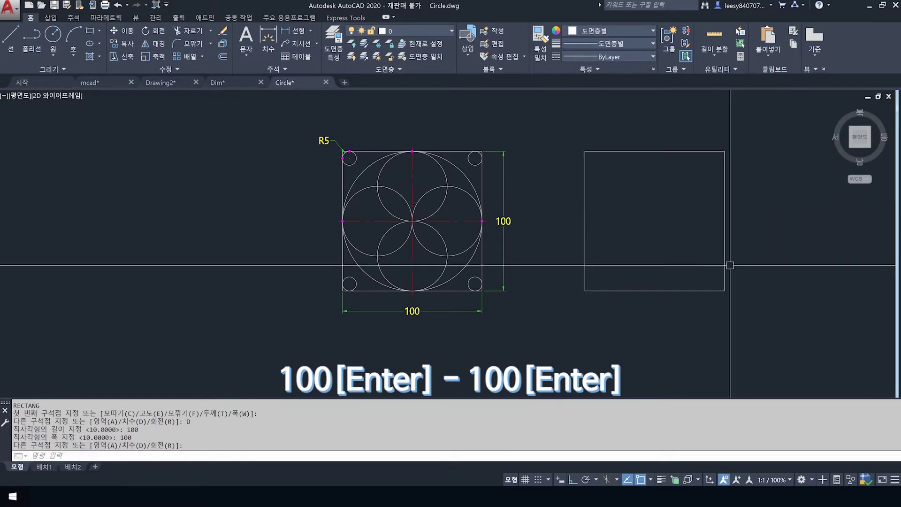
pyautogui.moveTo(698, 329); pyautogui.dragTo(670, 333, button='middle')
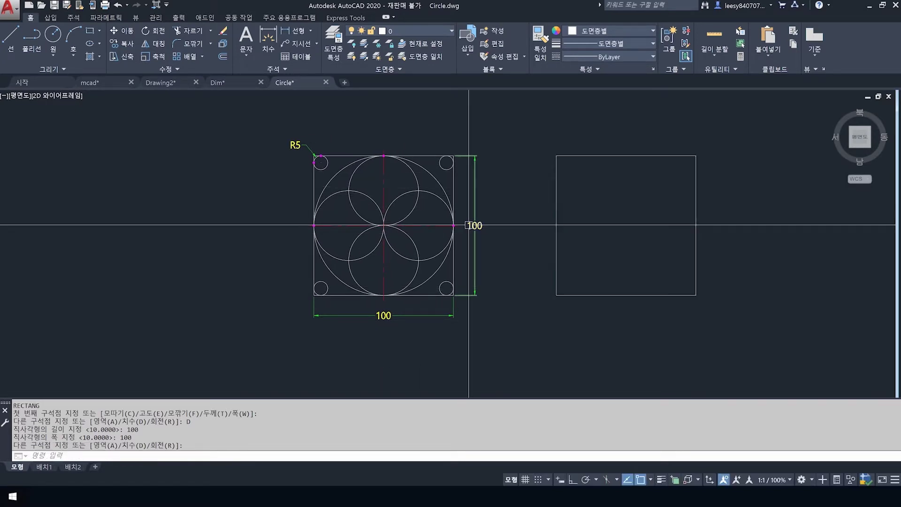
pyautogui.click(435, 178)
pyautogui.click(435, 178)
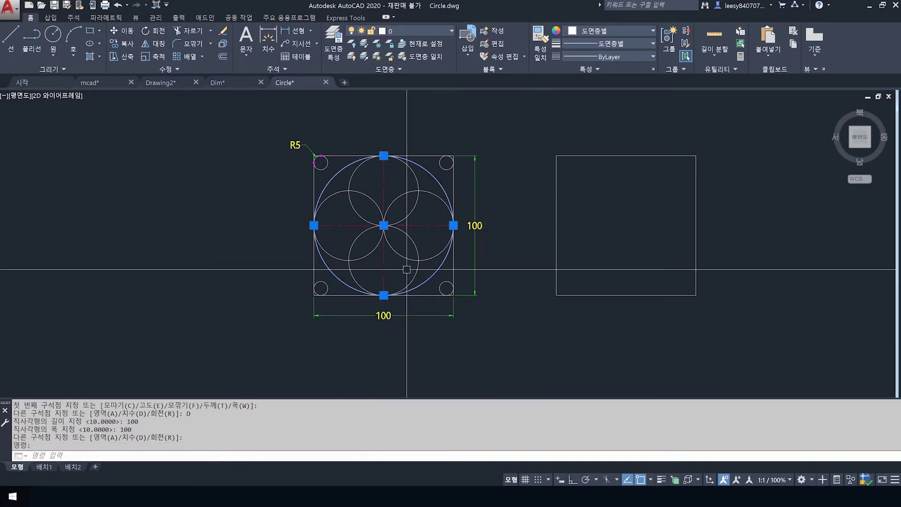
pyautogui.press('Escape')
pyautogui.press('Escape')
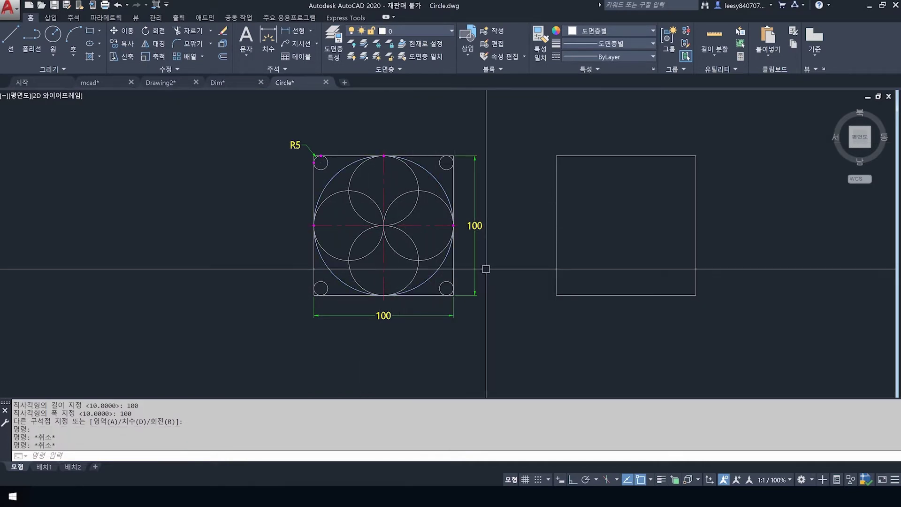
# - Draw a horizontal helper line across the new square between the midpoints of its two vertical sides
pyautogui.write('l')
pyautogui.press('Return')
pyautogui.click(556, 226)
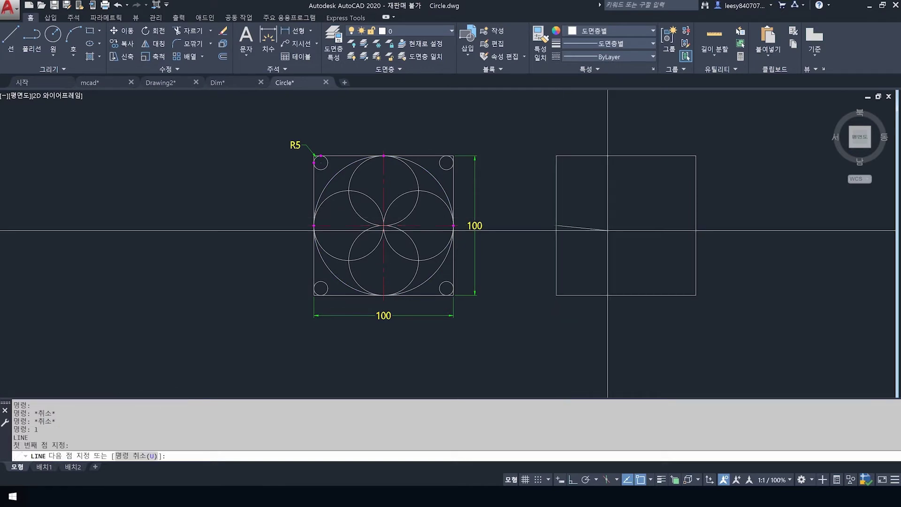
pyautogui.click(696, 226)
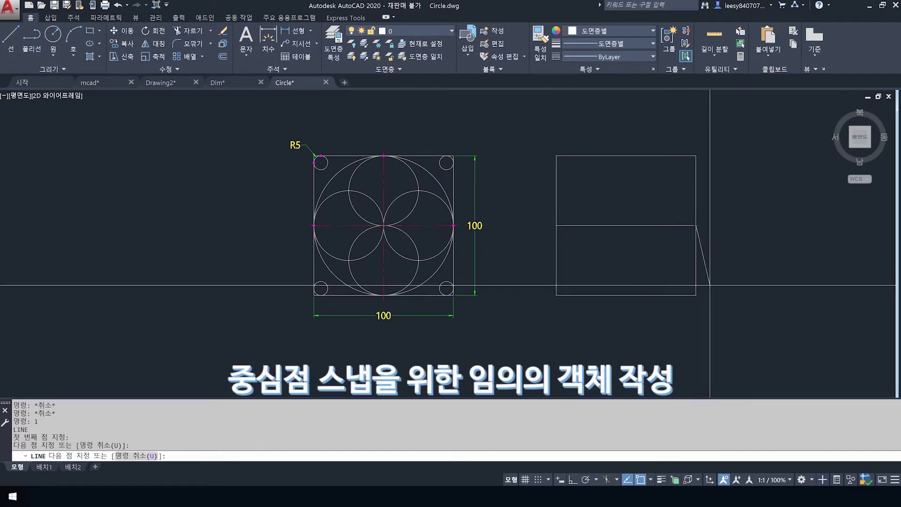
pyautogui.press('Escape')
# - Draw a circle centred on the helper line's midpoint, accepting the default radius of 50
pyautogui.click(599, 225)
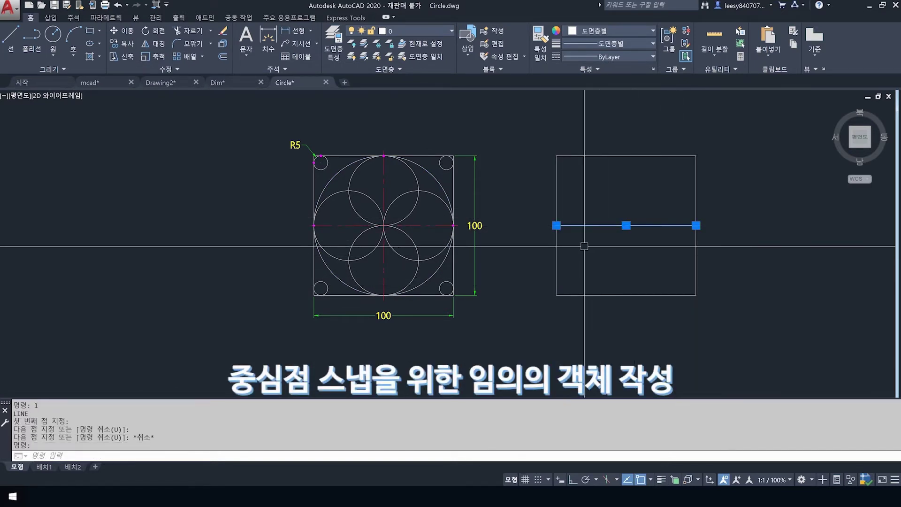
pyautogui.press('Escape')
pyautogui.press('Escape')
pyautogui.write('c')
pyautogui.press('Return')
pyautogui.click(626, 226)
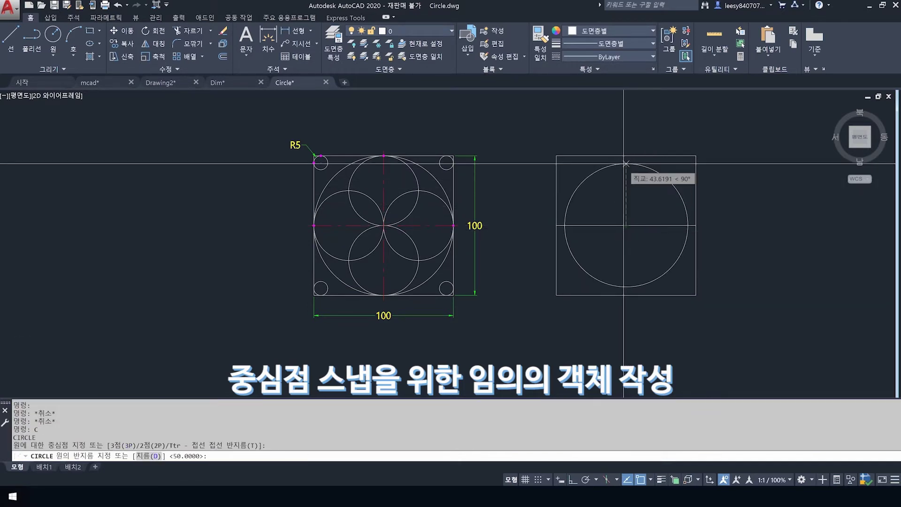
pyautogui.press('Return')
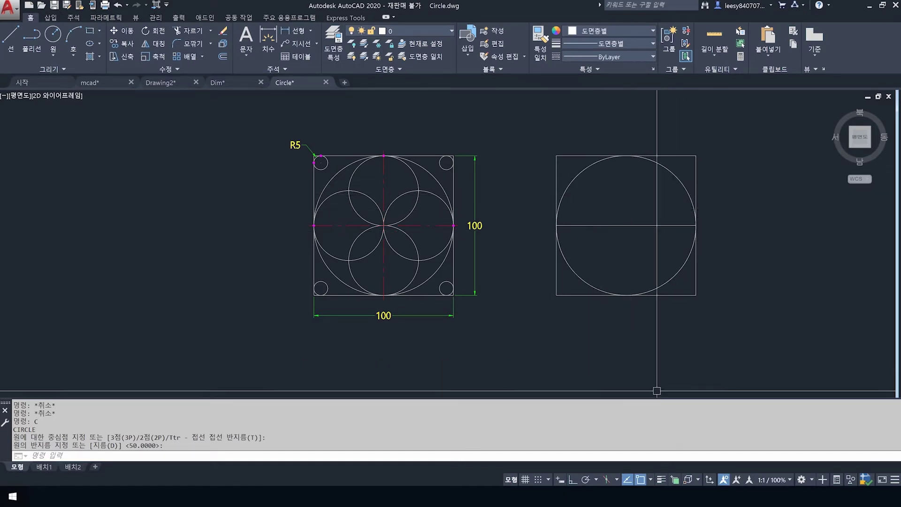
# - Erase the circle and the helper line inside the new square, keeping the square
pyautogui.moveTo(709, 351); pyautogui.dragTo(678, 346, button='middle')
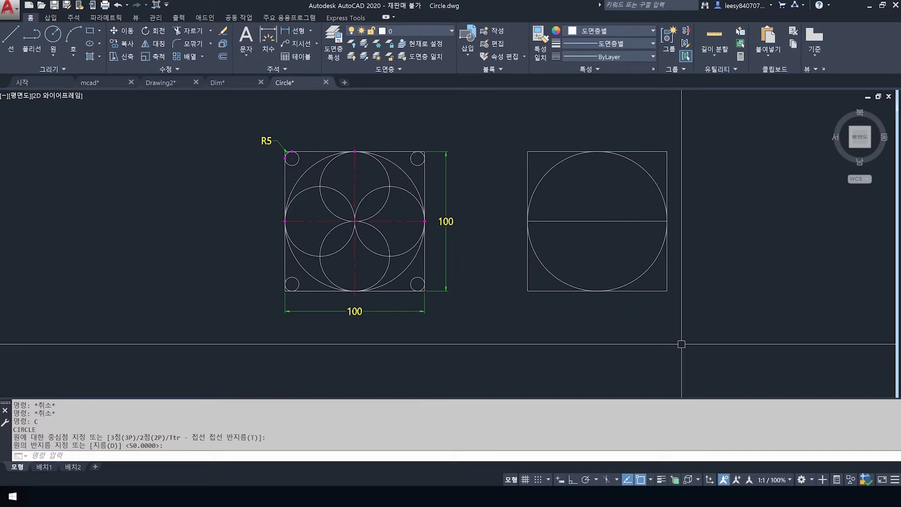
pyautogui.press('Escape')
pyautogui.press('Escape')
pyautogui.click(655, 279)
pyautogui.click(590, 186)
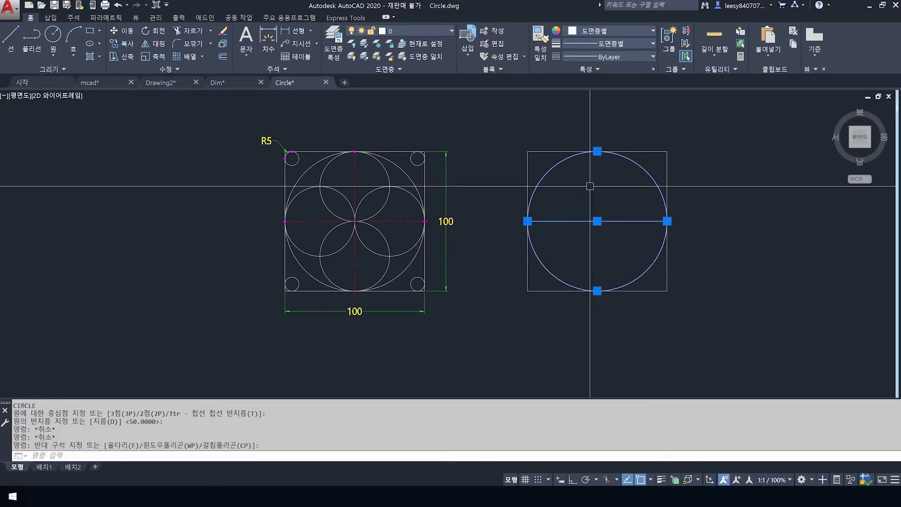
pyautogui.press('Delete')
pyautogui.moveTo(566, 205); pyautogui.dragTo(571, 233, button='middle')
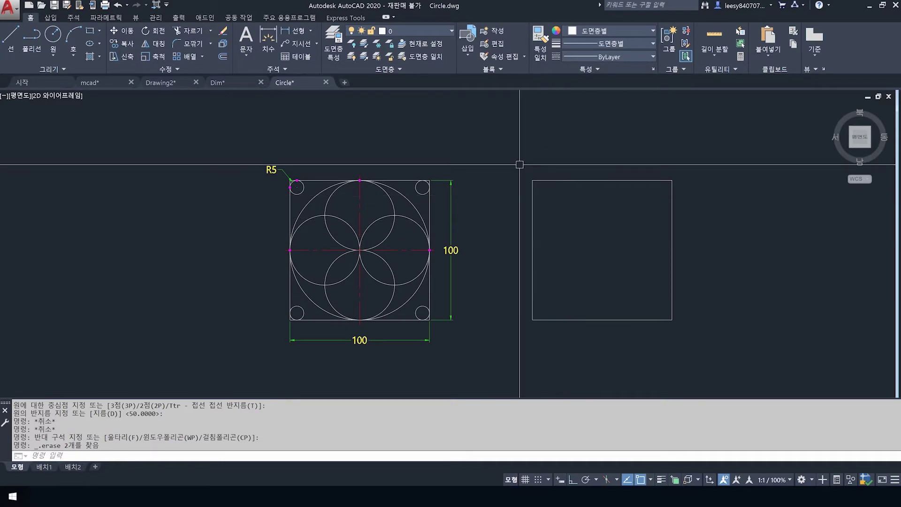
pyautogui.click(55, 59)
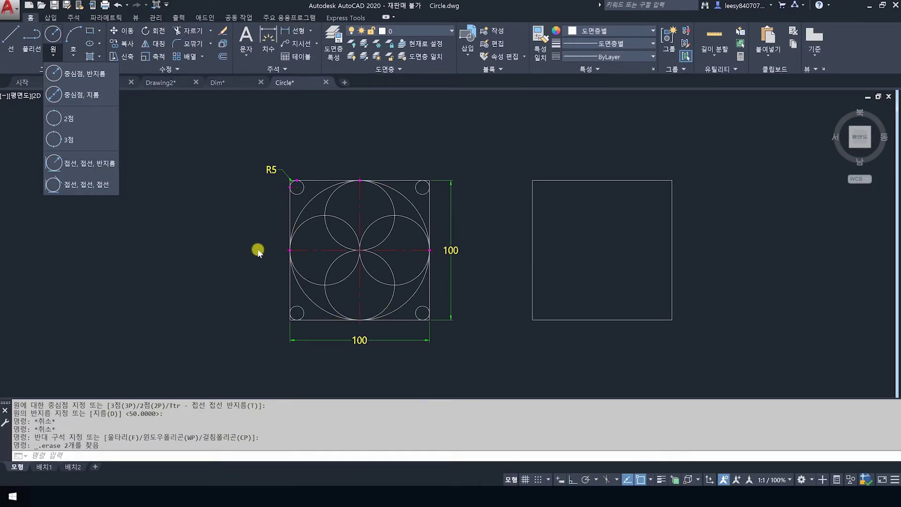
pyautogui.click(78, 191)
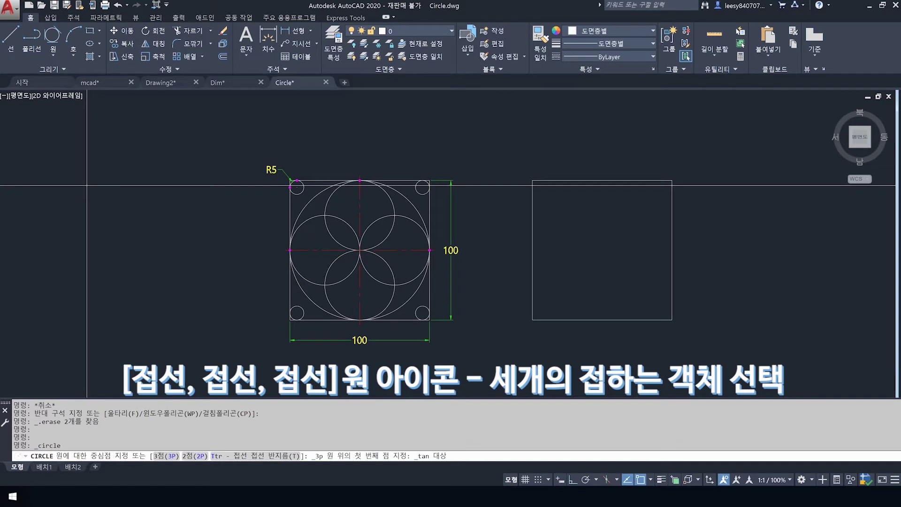
pyautogui.press('Escape')
pyautogui.press('Escape')
pyautogui.press('Escape')
# - Draw a Tan, Tan, Tan circle inside the new square, tangent to its top, left and right sides
pyautogui.click(53, 55)
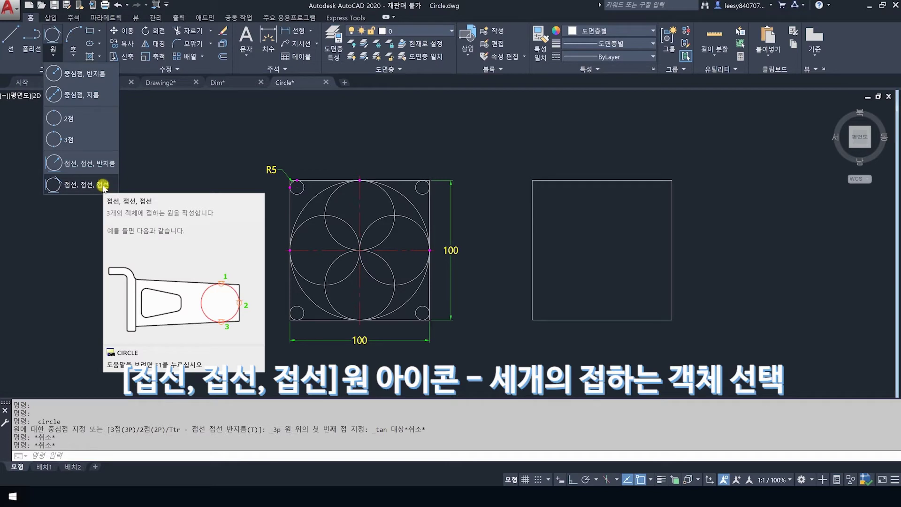
pyautogui.click(104, 185)
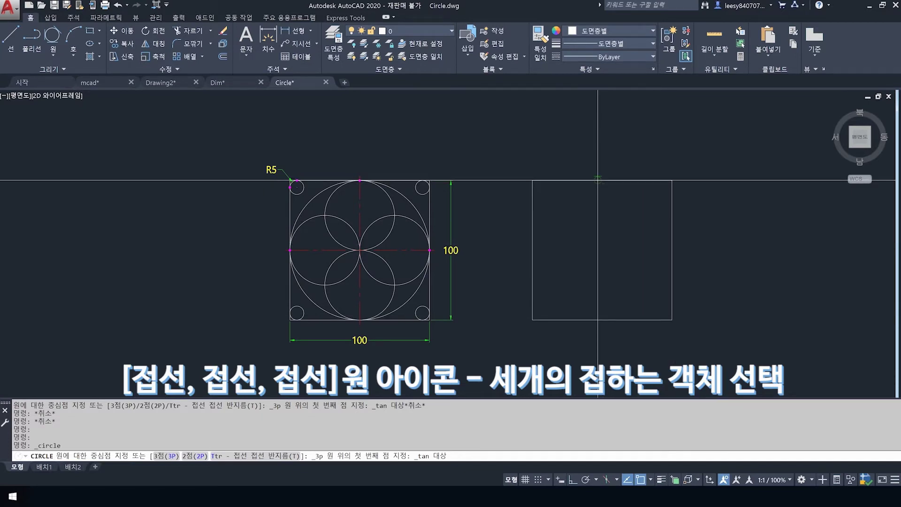
pyautogui.click(602, 180)
pyautogui.click(531, 249)
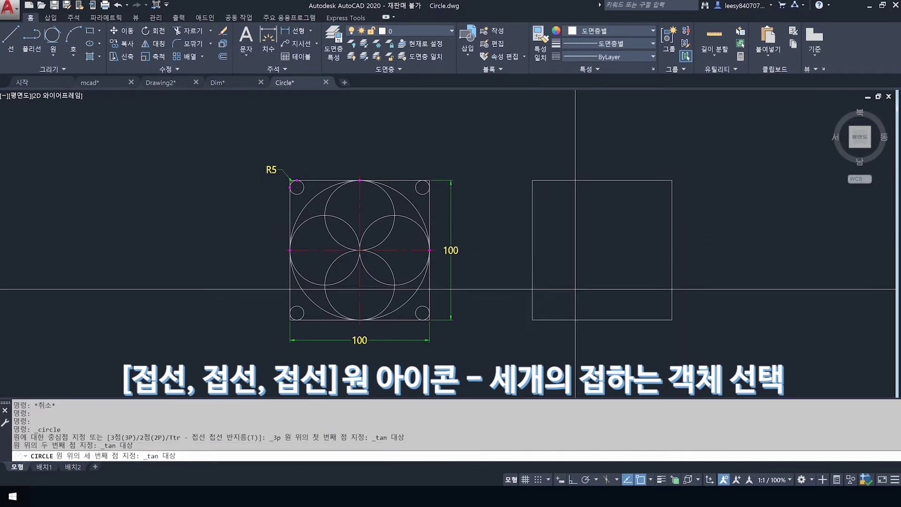
pyautogui.click(672, 290)
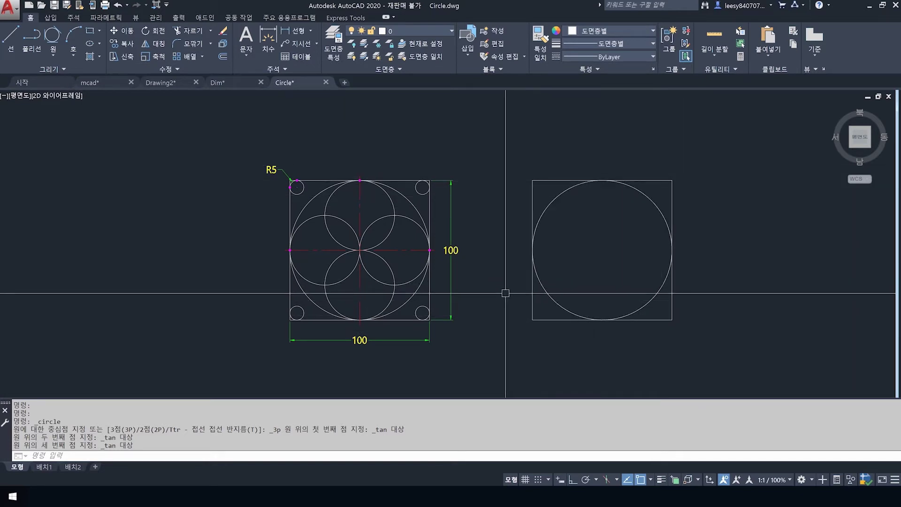
pyautogui.click(314, 217)
pyautogui.press('Escape')
pyautogui.press('Escape')
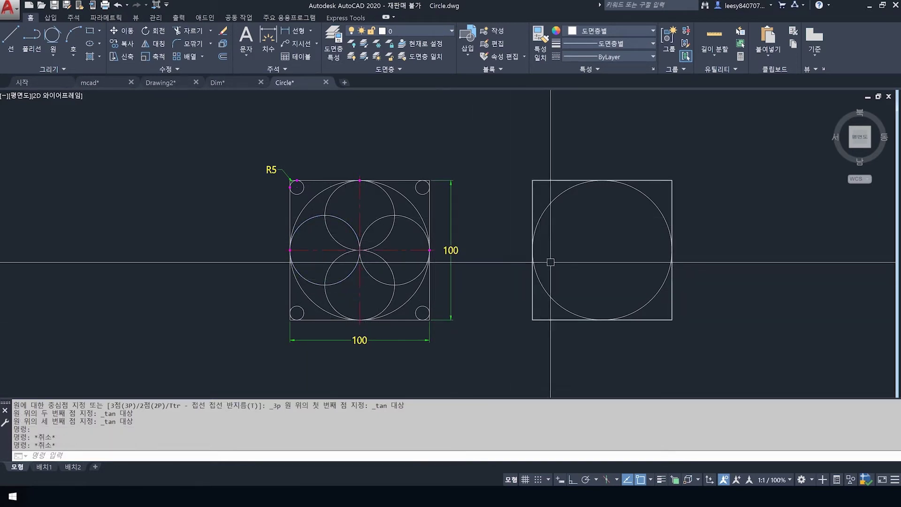
# - Draw a horizontal line from the inscribed circle's centre to the midpoint of the square's left side
pyautogui.write('l')
pyautogui.press('Return')
pyautogui.click(602, 249)
pyautogui.click(532, 250)
pyautogui.press('Return')
# - Draw a circle centred on the helper line's midpoint, with its radius reaching the inscribed circle's centre
pyautogui.write('c')
pyautogui.press('Return')
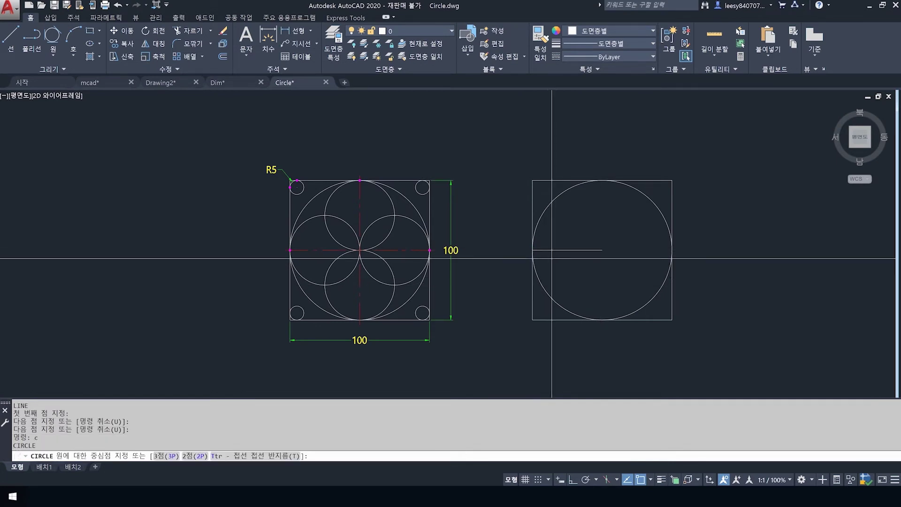
pyautogui.click(567, 249)
pyautogui.click(602, 250)
pyautogui.press('Escape')
pyautogui.press('Escape')
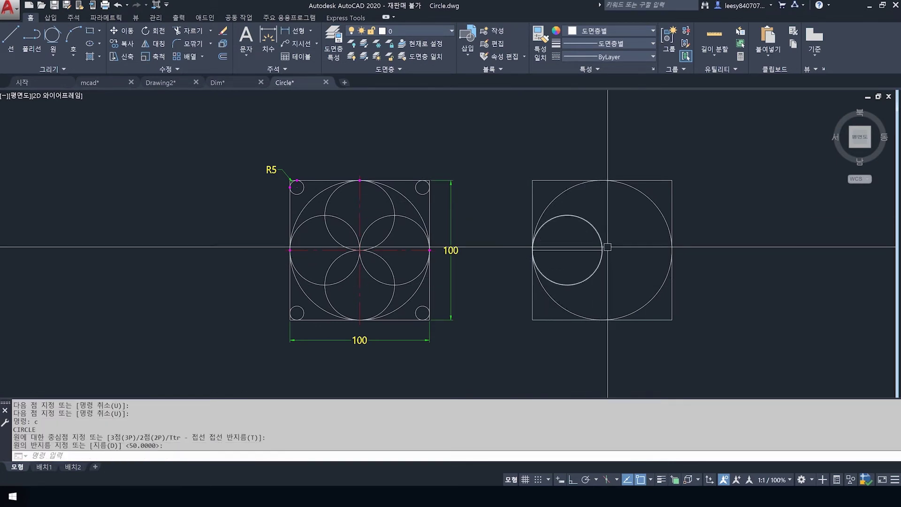
# - Erase the small circle and the helper line, keeping the square and its inscribed circle
pyautogui.click(613, 285)
pyautogui.click(571, 201)
pyautogui.press('Delete')
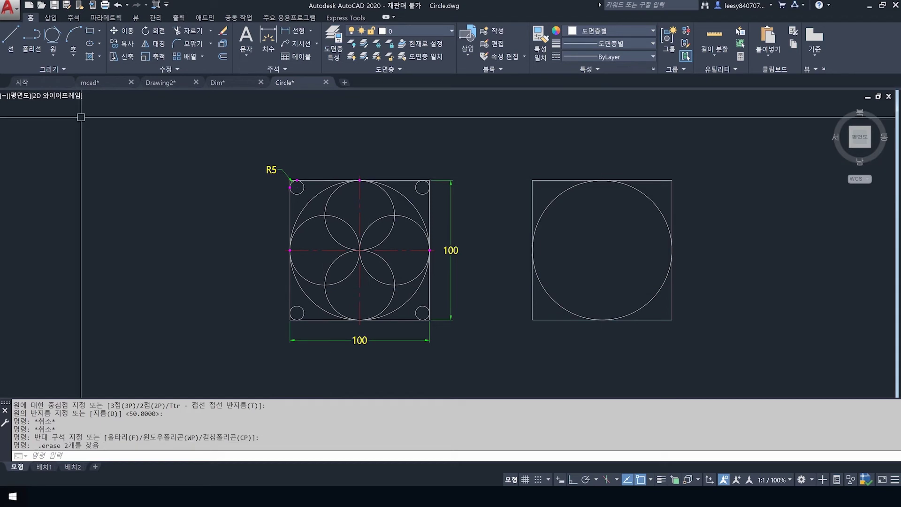
# - Draw a two-point (2P) circle from the midpoint of the new square's left side to the inscribed circle's centre
pyautogui.click(54, 55)
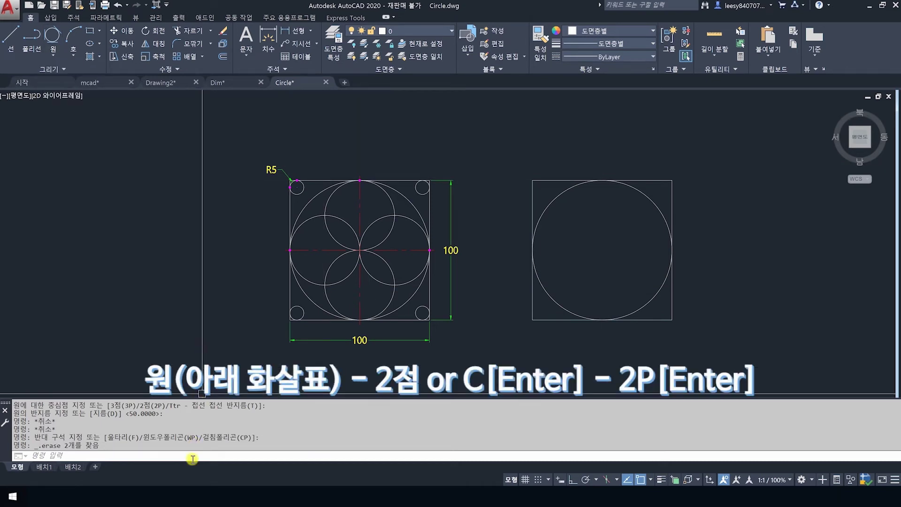
pyautogui.press('Return')
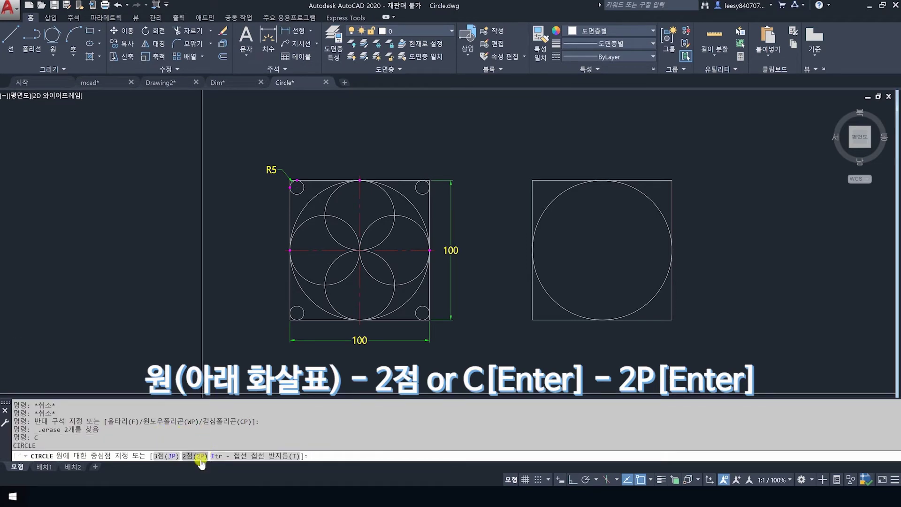
pyautogui.click(201, 457)
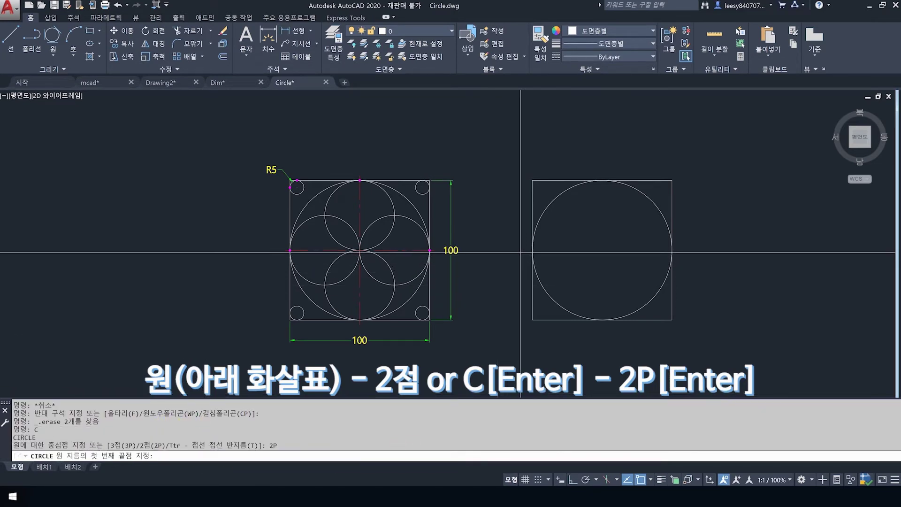
pyautogui.click(532, 250)
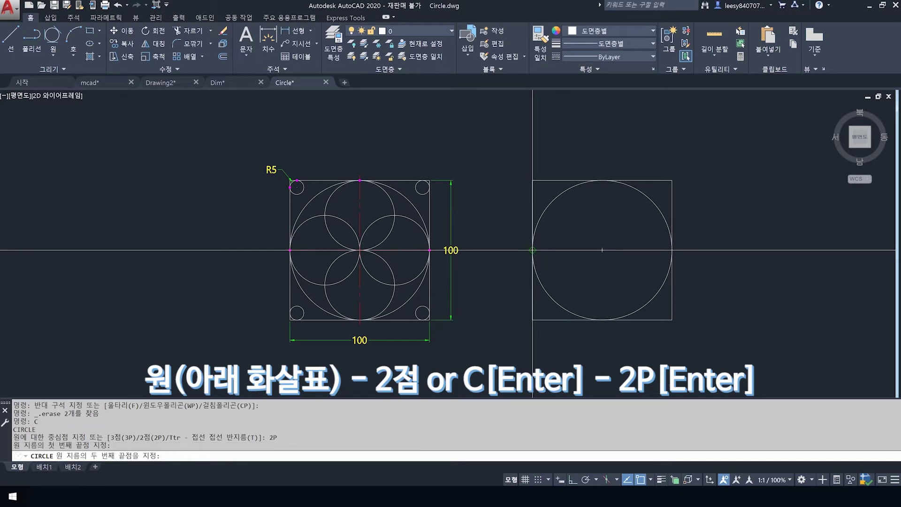
pyautogui.click(602, 250)
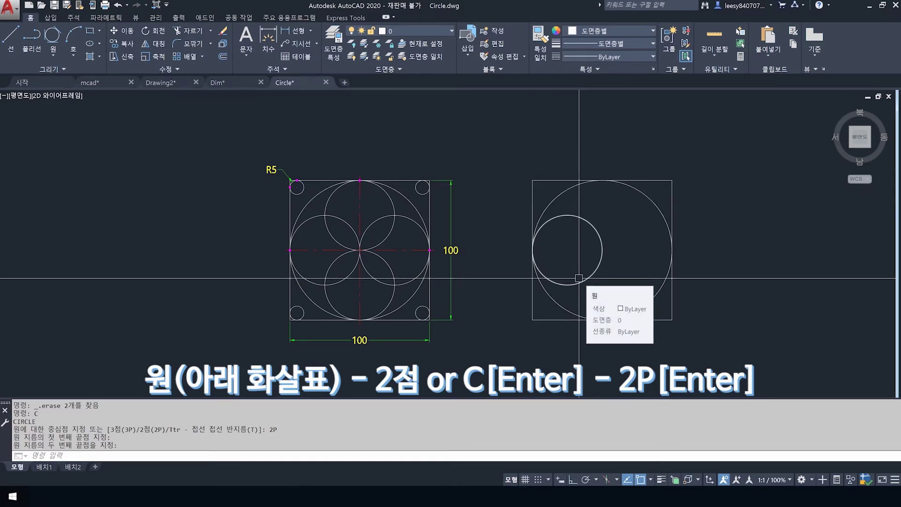
# - Draw a two-point (2P) circle from the inscribed circle's centre to the midpoint of the square's right side
pyautogui.press('Return')
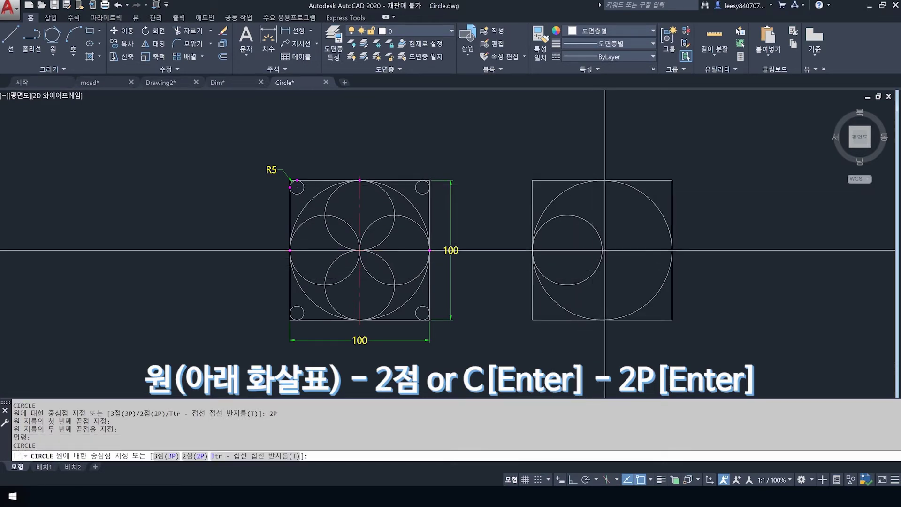
pyautogui.click(202, 455)
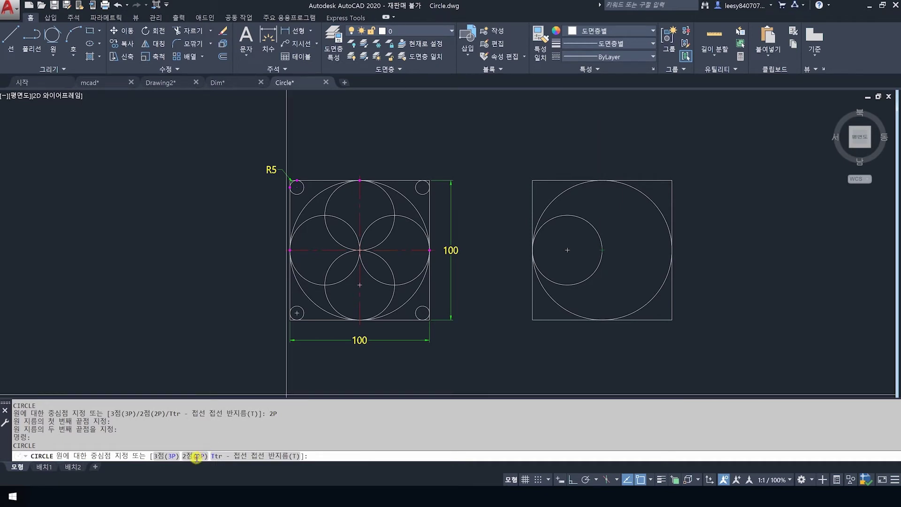
pyautogui.click(196, 458)
pyautogui.click(602, 250)
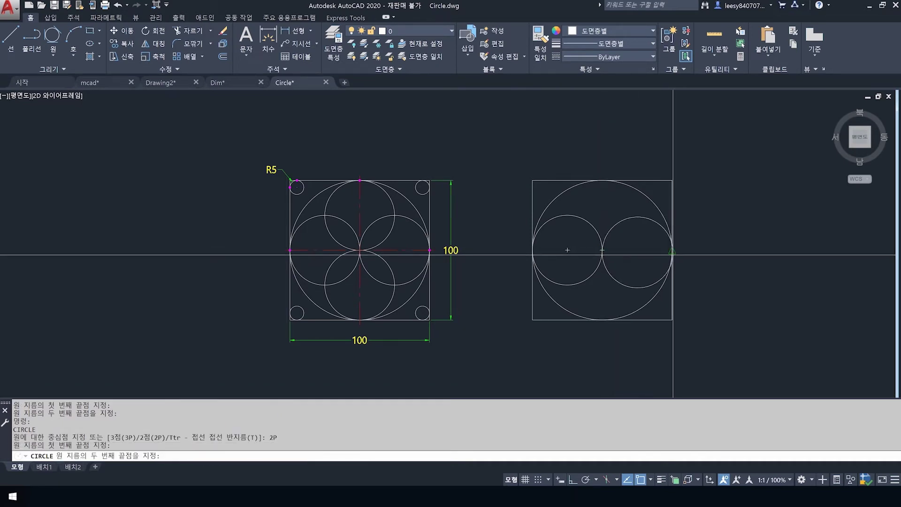
pyautogui.click(672, 251)
# - Draw a two-point (2P) circle from the inscribed circle's centre to the midpoint of the square's top side
pyautogui.press('Return')
pyautogui.click(195, 456)
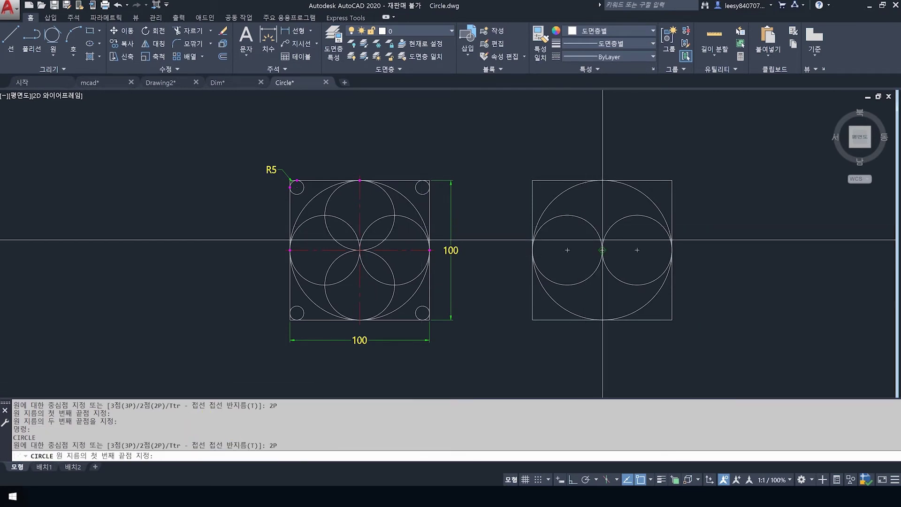
pyautogui.click(602, 250)
pyautogui.click(598, 179)
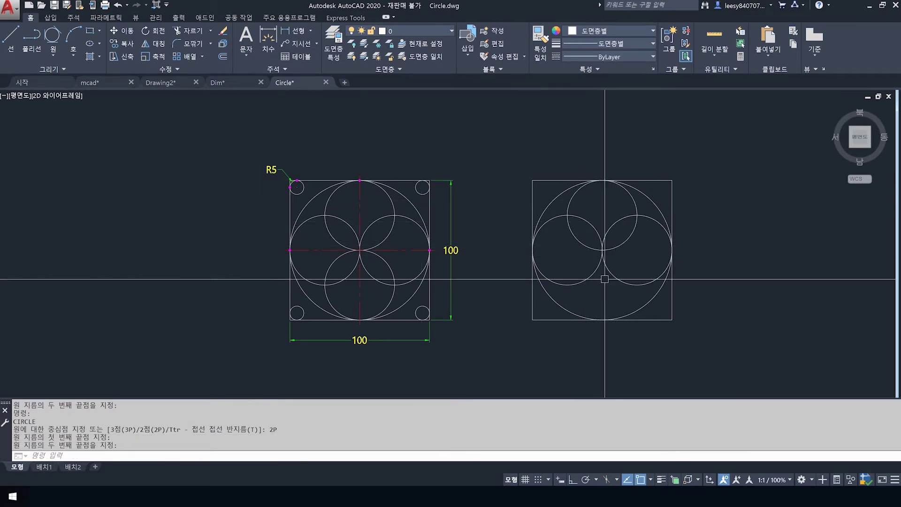
# - Draw a two-point (2P) circle from the inscribed circle's centre to the midpoint of the square's bottom side
pyautogui.press('Return')
pyautogui.click(187, 456)
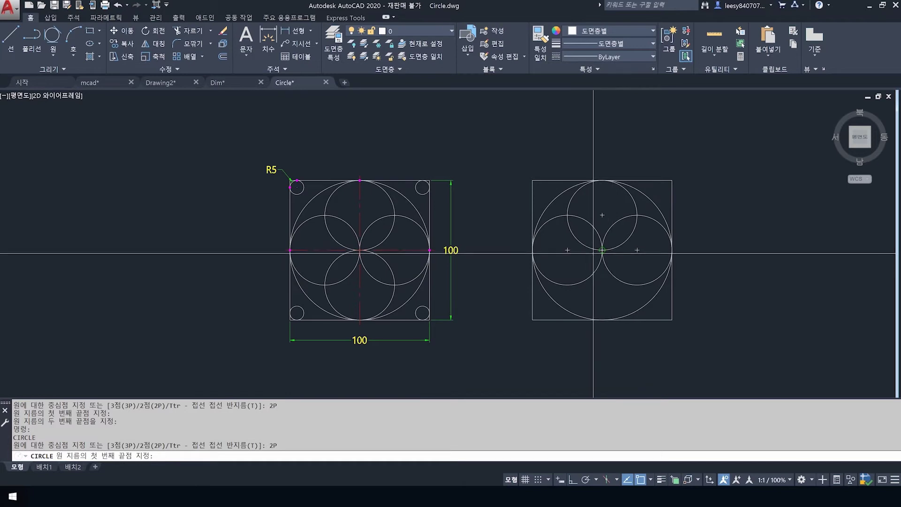
pyautogui.click(602, 250)
pyautogui.click(603, 318)
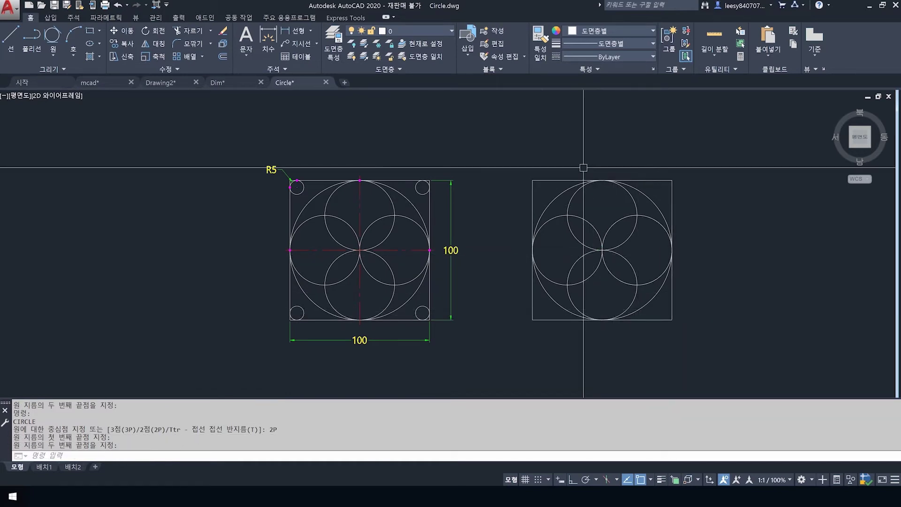
# - Examine the R5 corner circle of the reference figure and the square sides it touches
pyautogui.scroll(6, 286, 207)
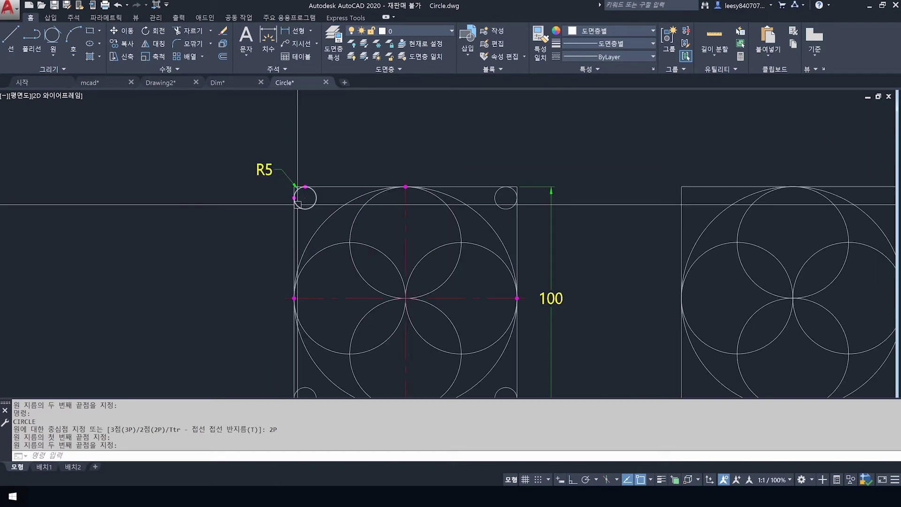
pyautogui.click(290, 220)
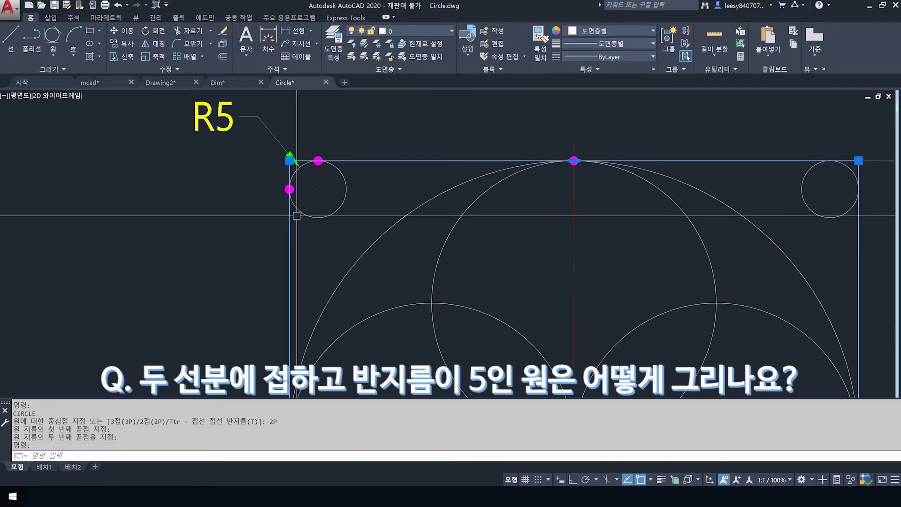
pyautogui.press('Escape')
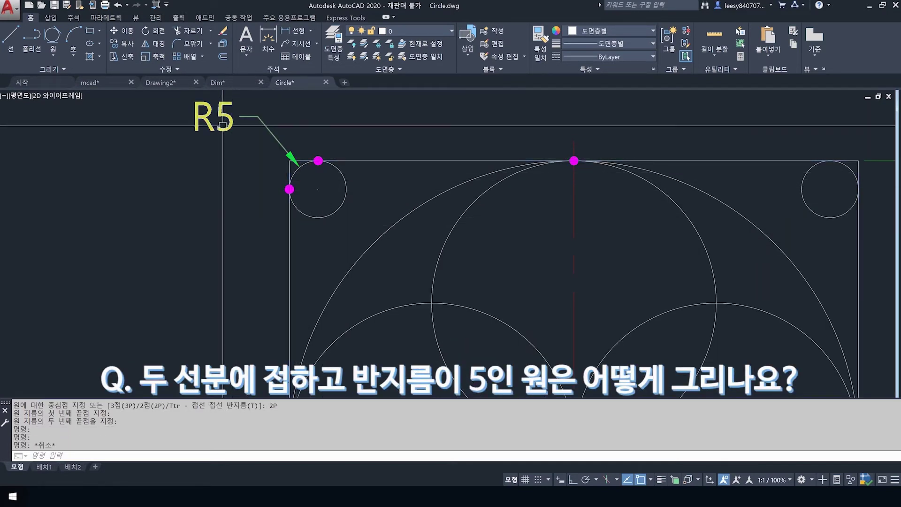
pyautogui.click(282, 145)
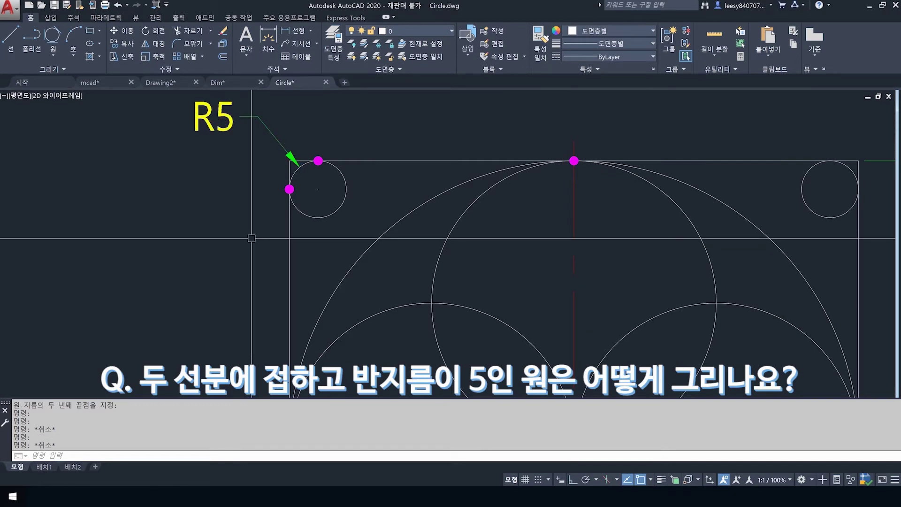
pyautogui.scroll(-4, 252, 238)
pyautogui.scroll(3, 586, 230)
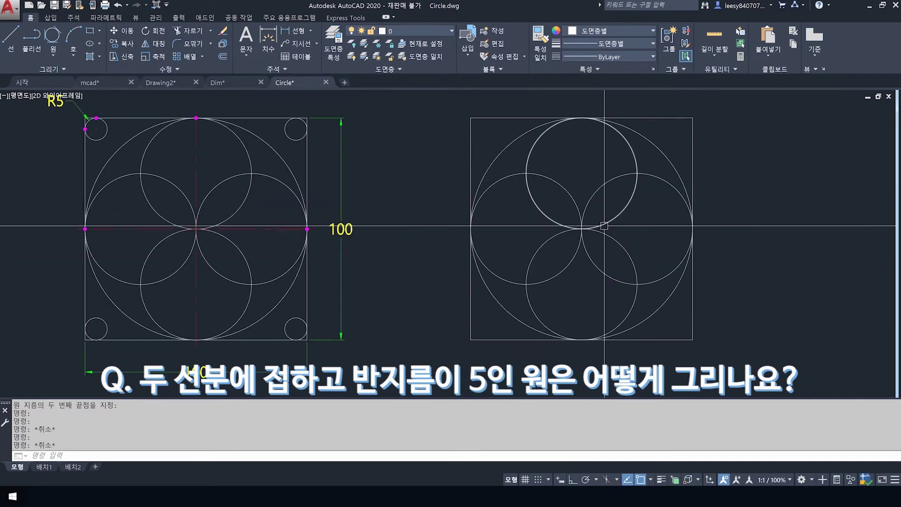
pyautogui.moveTo(586, 230); pyautogui.dragTo(610, 235, button='middle')
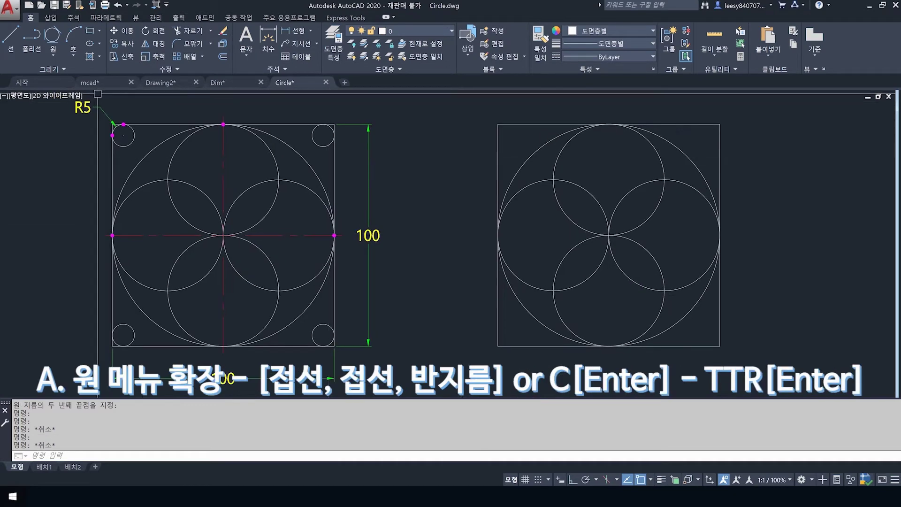
# - Draw a Ttr circle of radius 5 in the new square's top-left corner, tangent to its top and left sides
pyautogui.click(54, 58)
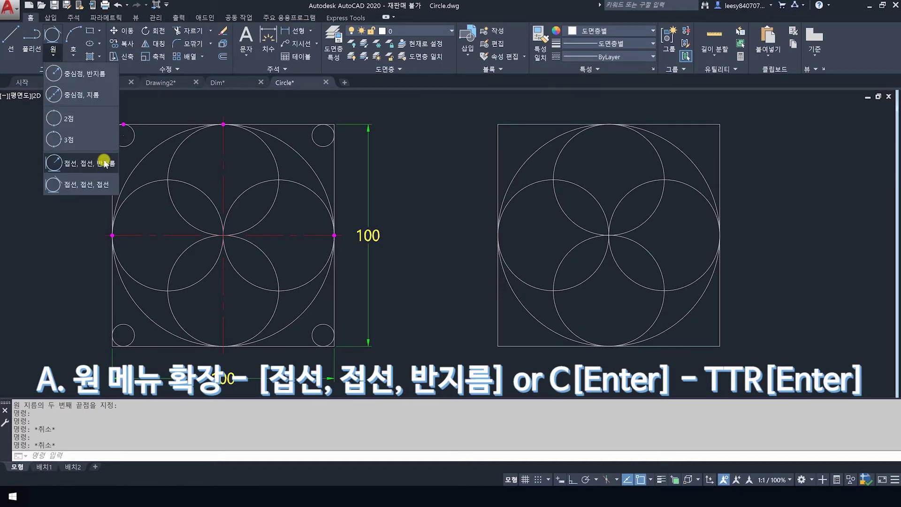
pyautogui.click(148, 454)
pyautogui.write('c')
pyautogui.press('Return')
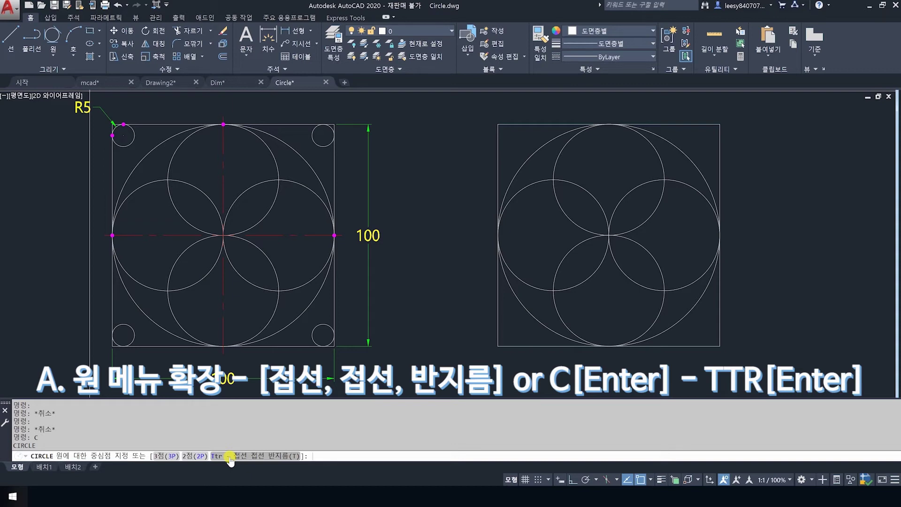
pyautogui.click(244, 456)
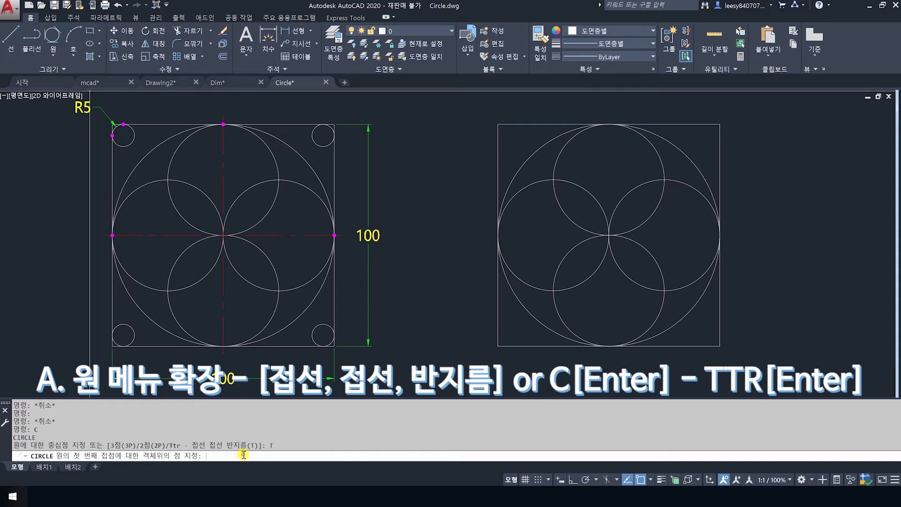
pyautogui.click(521, 123)
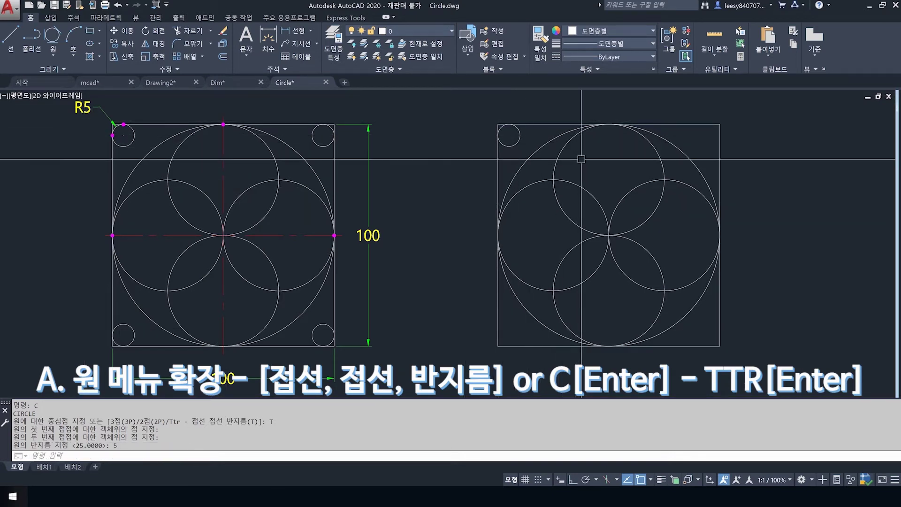
# - Draw a Ttr circle tangent to the square's top and right sides, accepting the default radius of 5
pyautogui.press('Return')
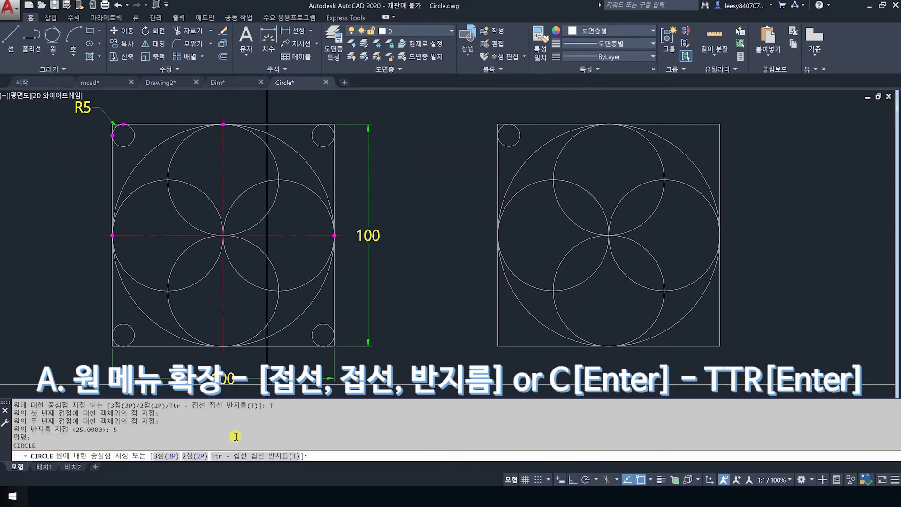
pyautogui.click(238, 456)
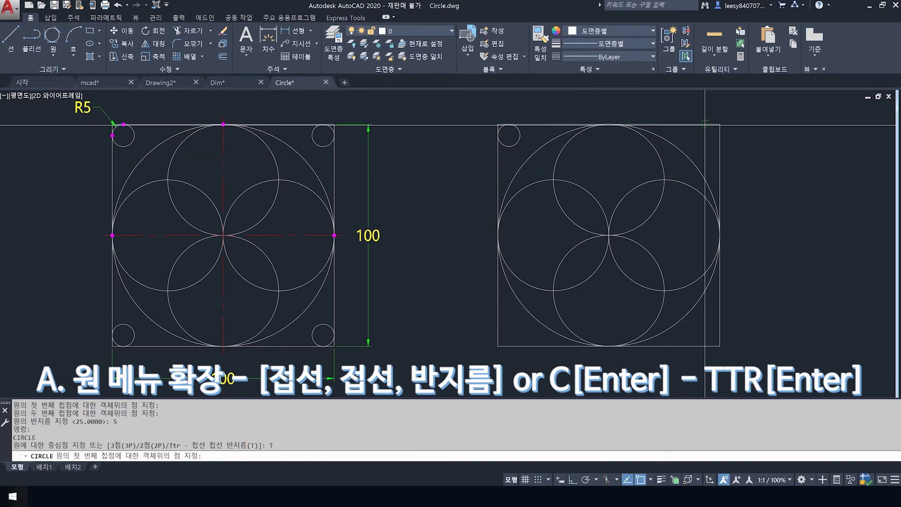
pyautogui.click(706, 125)
pyautogui.click(719, 142)
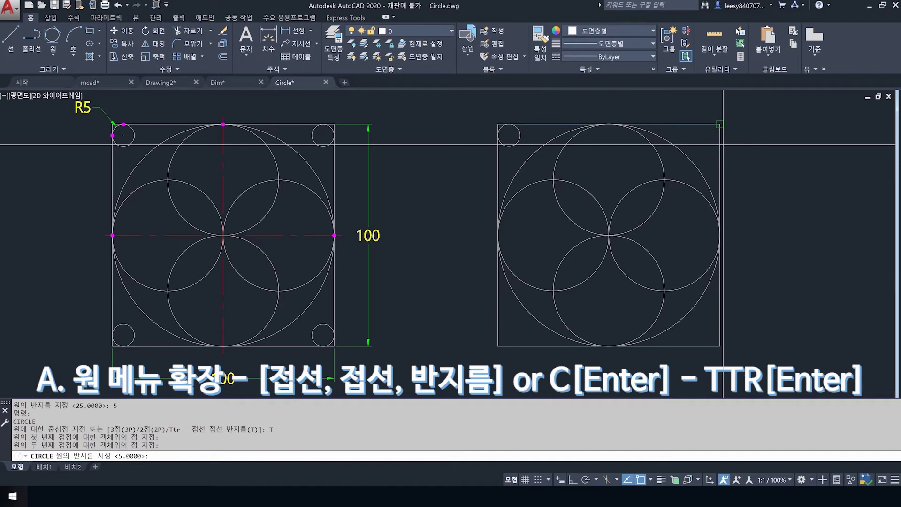
pyautogui.press('Return')
# - Draw a Ttr circle tangent to the square's bottom and left sides, accepting the default radius of 5
pyautogui.press('Return')
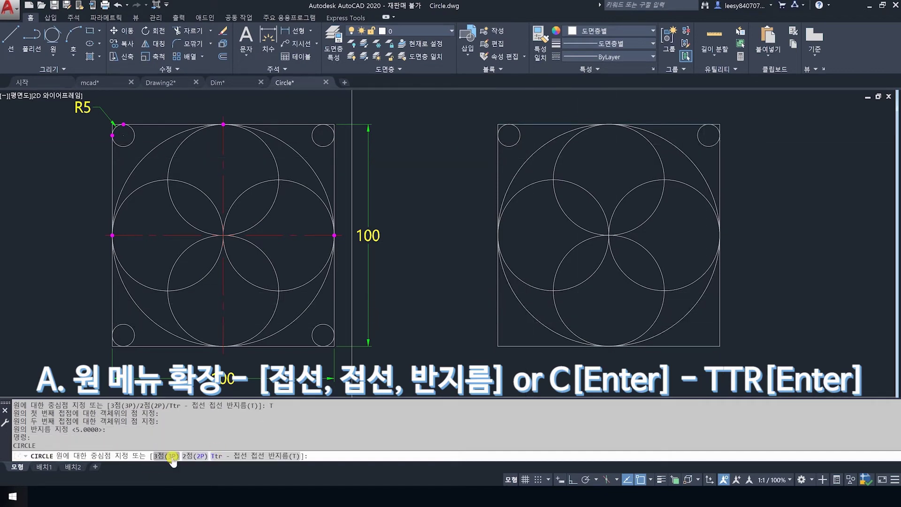
pyautogui.click(230, 456)
pyautogui.click(527, 346)
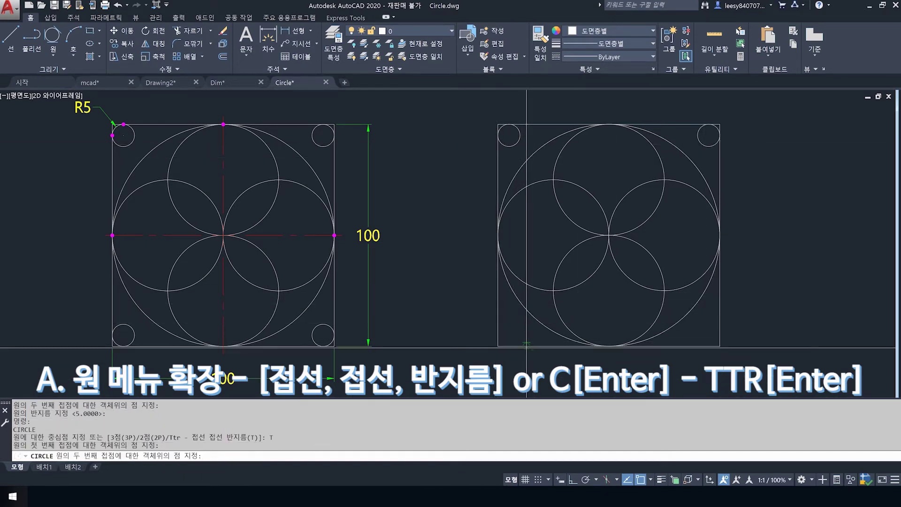
pyautogui.press('Return')
# - Draw a Ttr circle tangent to the square's bottom and right sides, accepting the default radius of 5
pyautogui.press('Return')
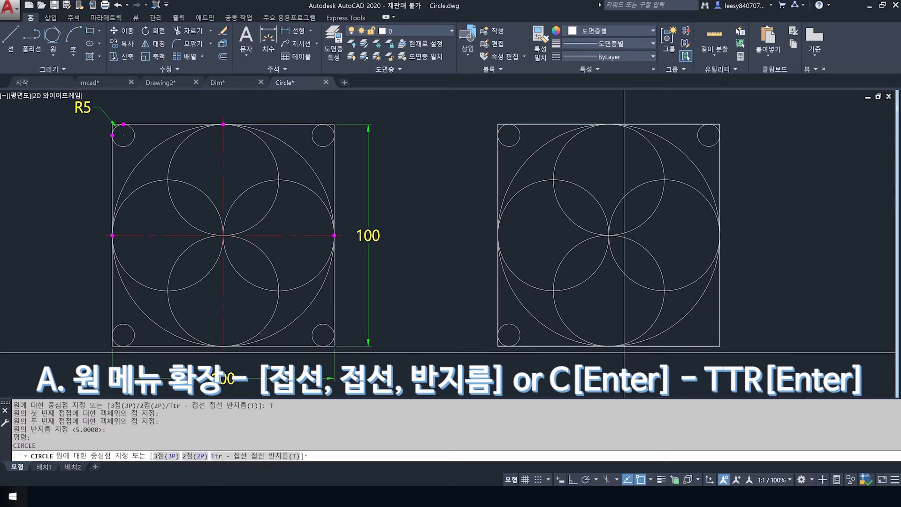
pyautogui.click(217, 456)
pyautogui.click(693, 347)
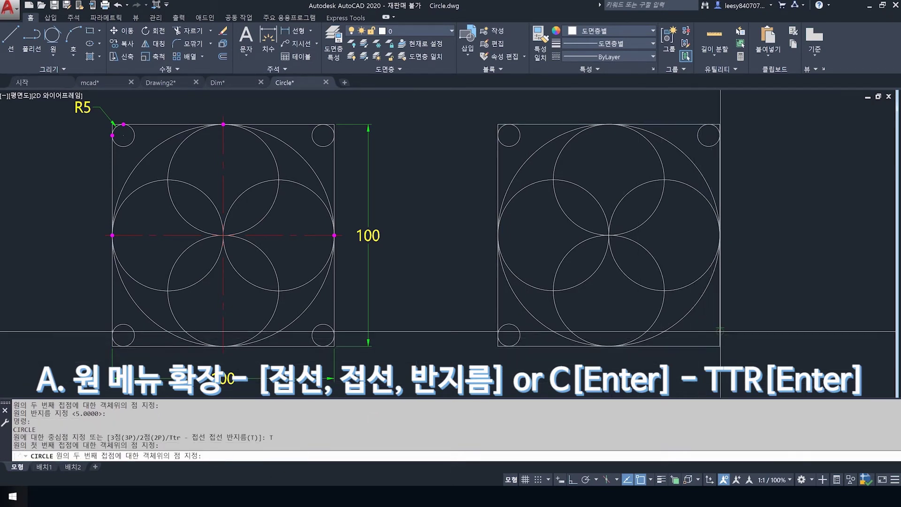
pyautogui.click(721, 335)
pyautogui.press('Return')
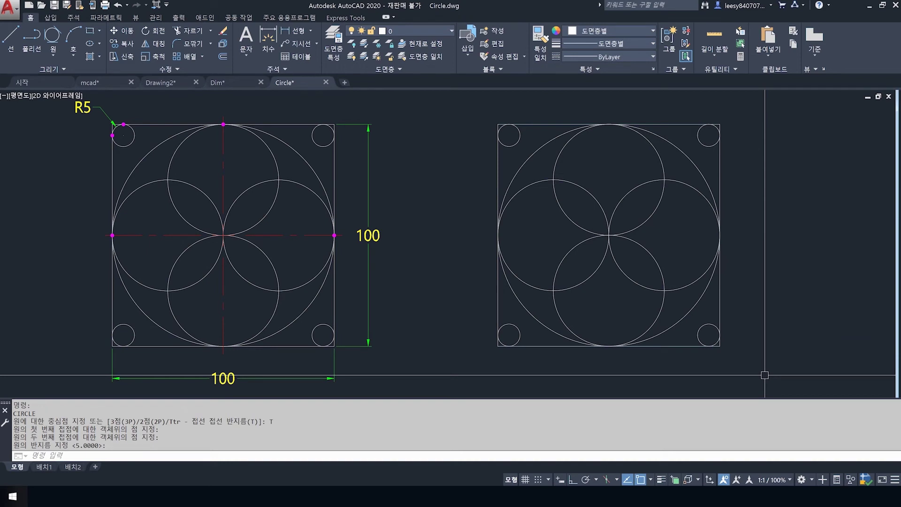
# - Examine the next reference figure, the 100 by 50 rectangle with the R3 and Ø20 circles
pyautogui.scroll(-6, 547, 296)
pyautogui.moveTo(509, 311); pyautogui.dragTo(515, 224, button='middle')
pyautogui.scroll(5, 467, 259)
pyautogui.moveTo(468, 259); pyautogui.dragTo(506, 285, button='middle')
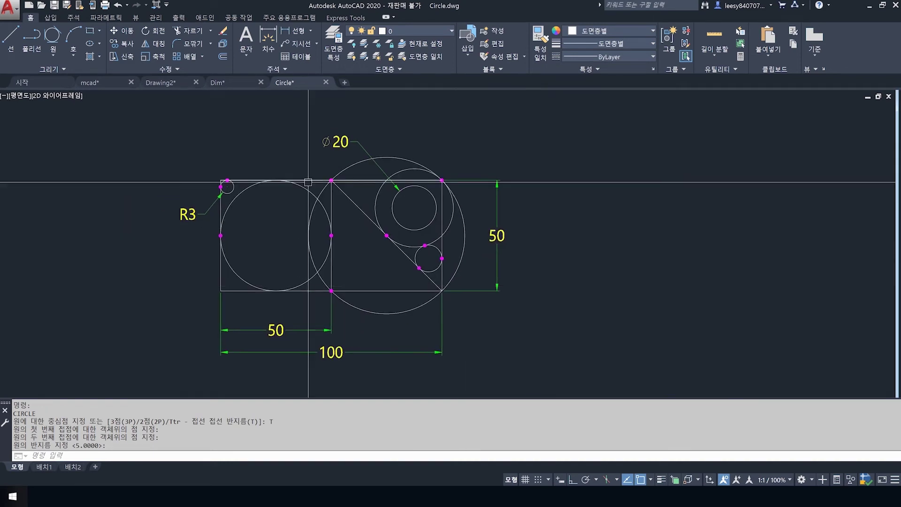
pyautogui.click(332, 199)
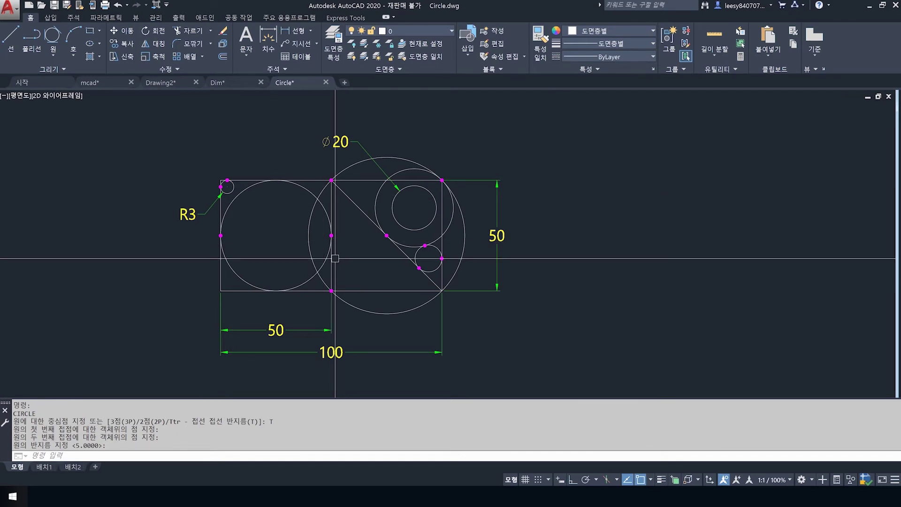
# - Draw a 100 by 50 rectangle with the Dimensions option, placed to the right of the reference figure
pyautogui.click(360, 212)
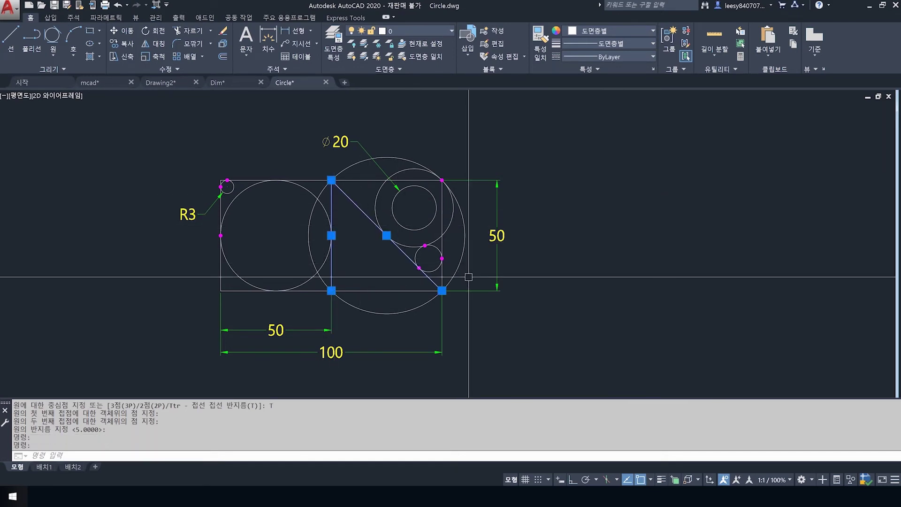
pyautogui.write('rec')
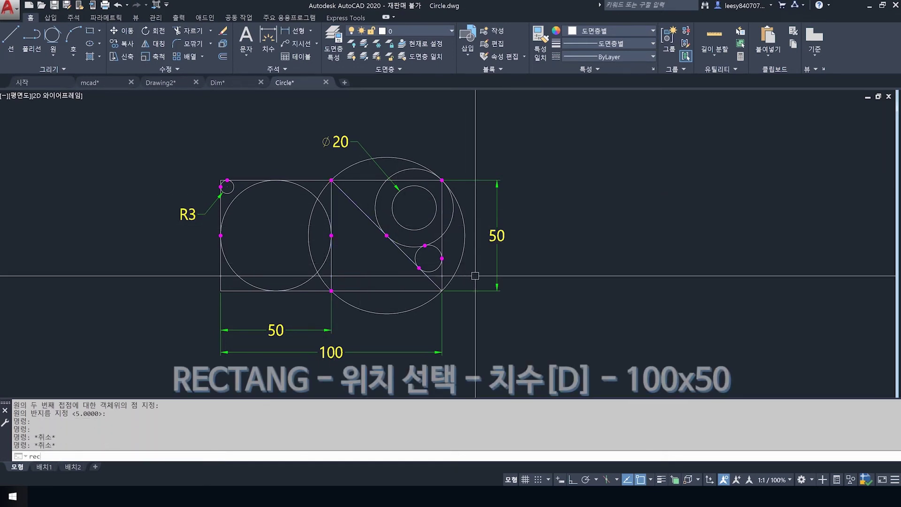
pyautogui.press('Return')
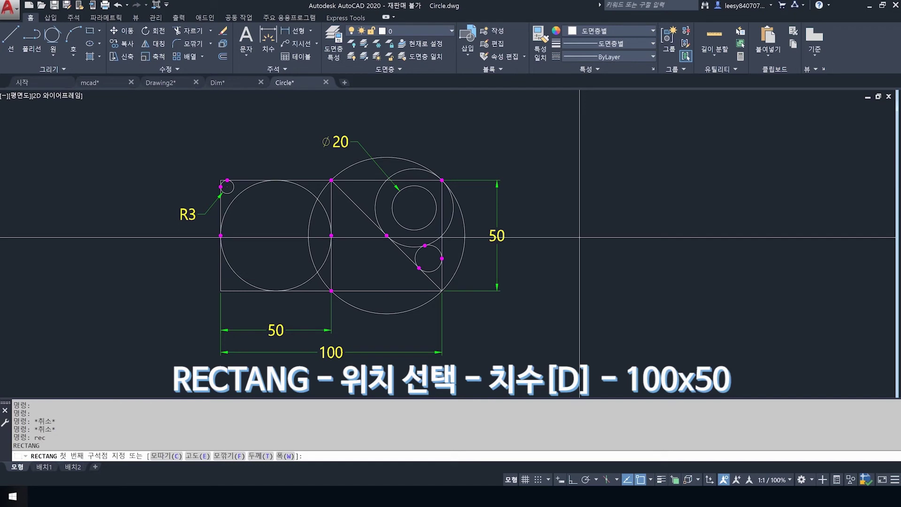
pyautogui.click(606, 179)
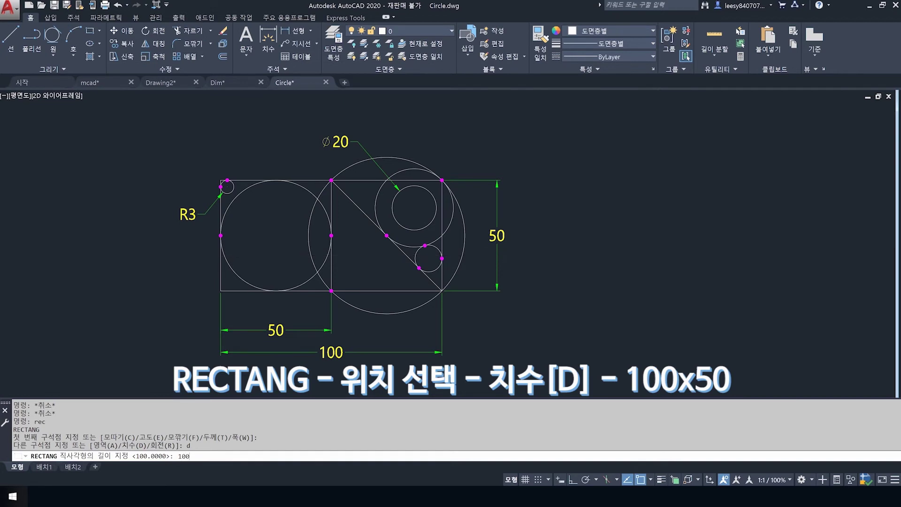
pyautogui.press('Return')
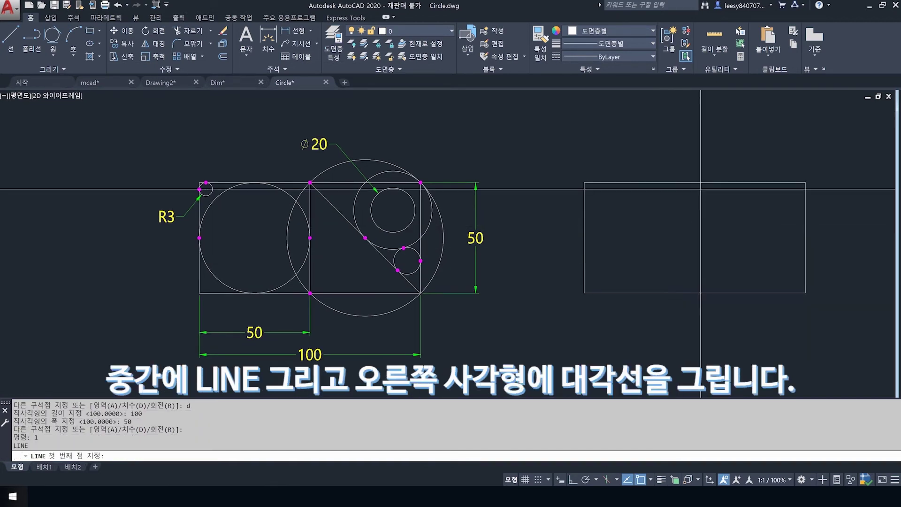
# - Draw a vertical line joining the midpoints of the new rectangle's long sides and a diagonal across its right half, from upper-left to lower-right corner
pyautogui.click(694, 182)
pyautogui.click(695, 293)
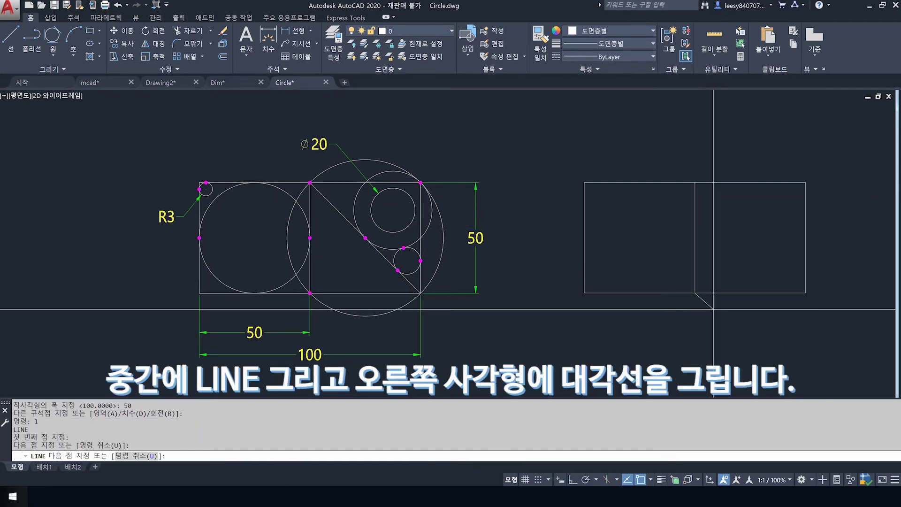
pyautogui.press('Return')
pyautogui.press('Return')
pyautogui.click(694, 182)
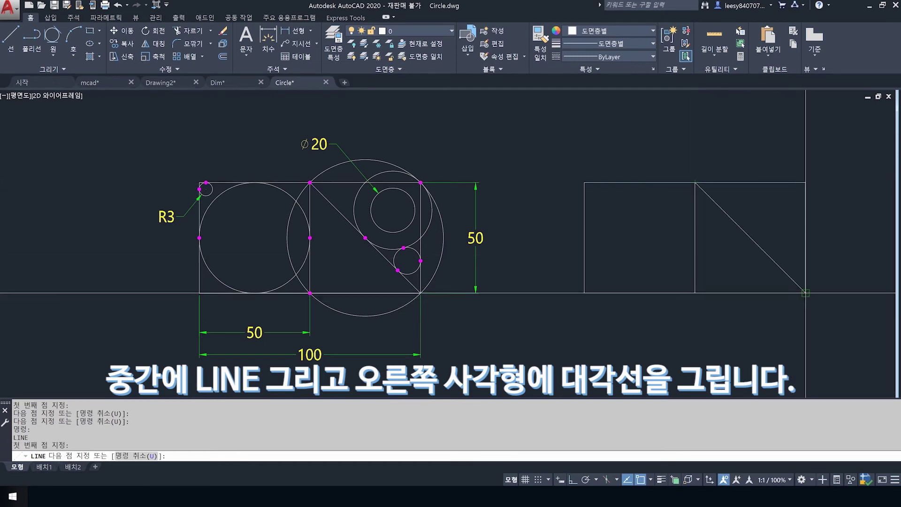
pyautogui.press('Return')
pyautogui.moveTo(766, 330)
pyautogui.mouseDown(button='middle')
pyautogui.moveTo(751, 324)
pyautogui.moveTo(760, 317)
pyautogui.mouseUp(button='middle')
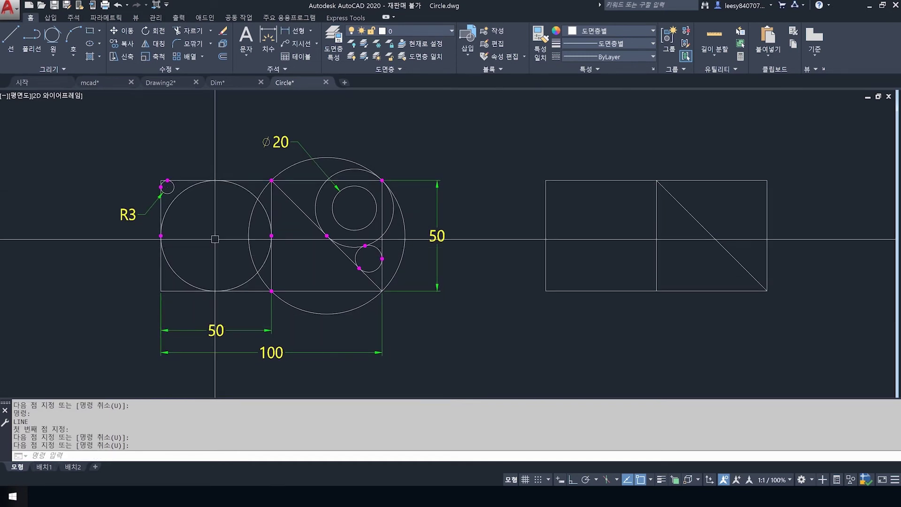
# - Draw a 2-point circle in the rectangle's left half, from the left side's midpoint to the dividing line's midpoint
pyautogui.click(177, 198)
pyautogui.press('Escape')
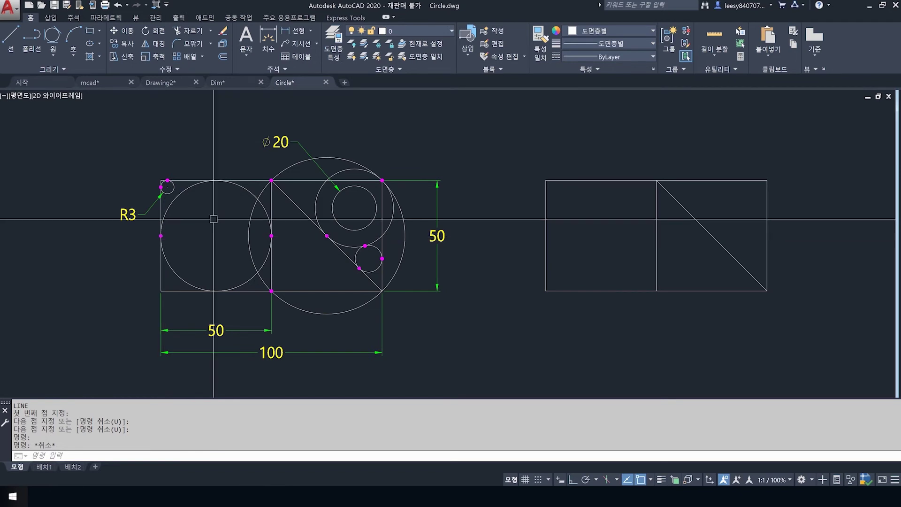
pyautogui.press('Escape')
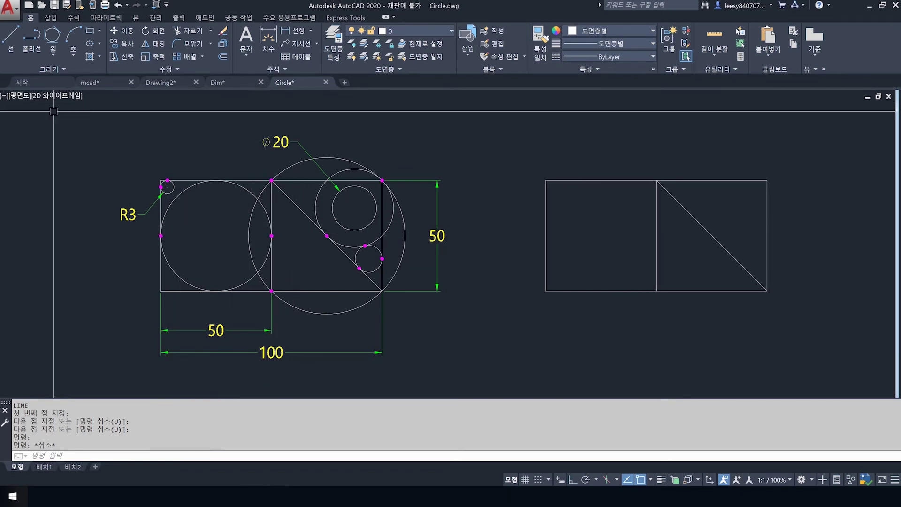
pyautogui.click(55, 59)
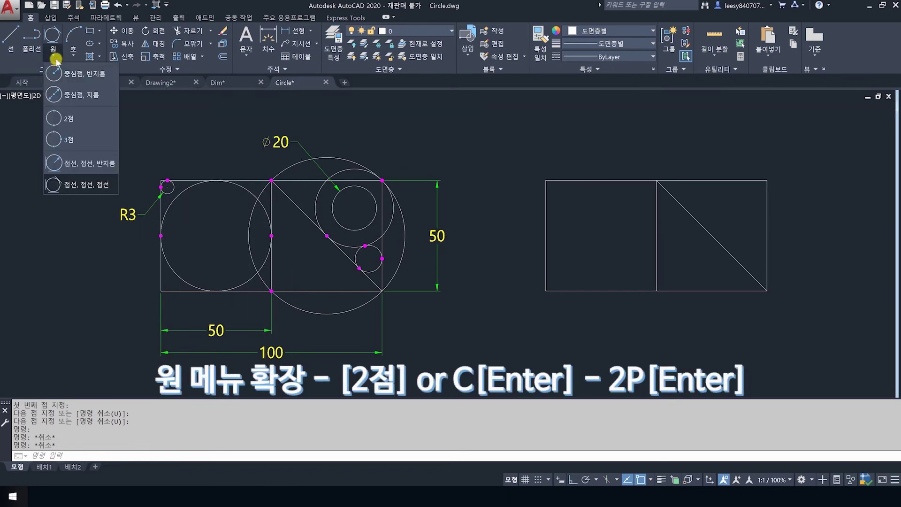
pyautogui.click(91, 120)
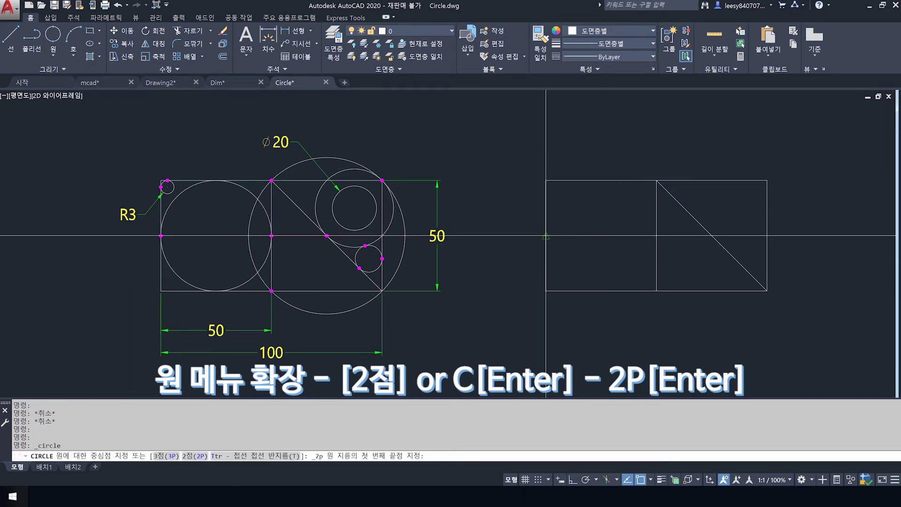
pyautogui.click(658, 235)
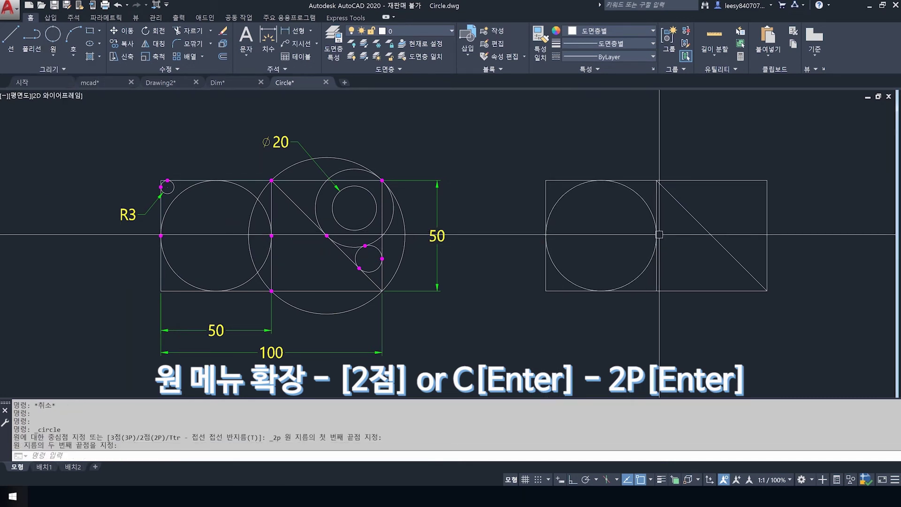
# - Draw a 3-point (3P) circle through the top-right, top-left and bottom-left corners of the rectangle's right half
pyautogui.click(354, 160)
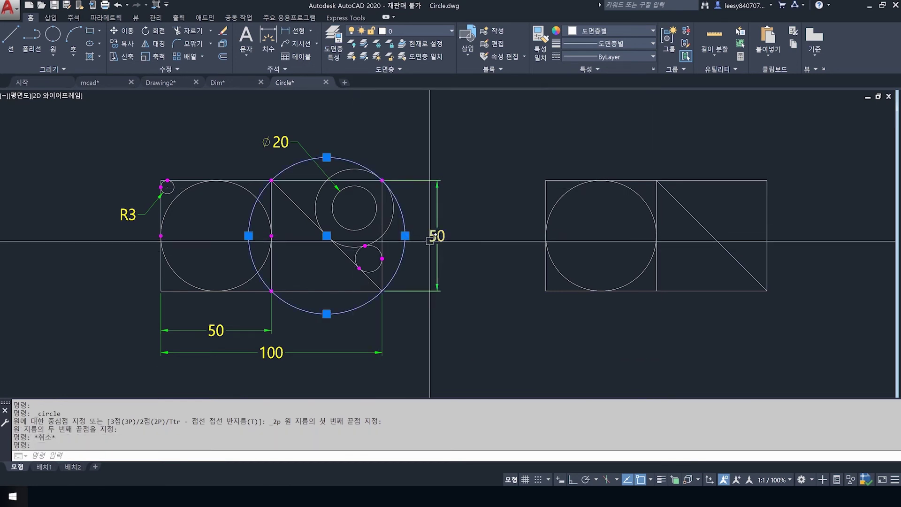
pyautogui.press('Escape')
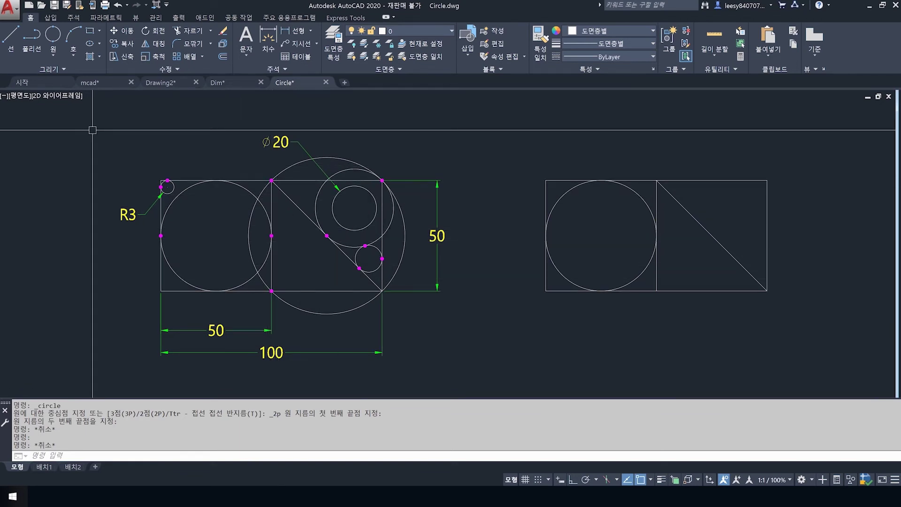
pyautogui.click(55, 58)
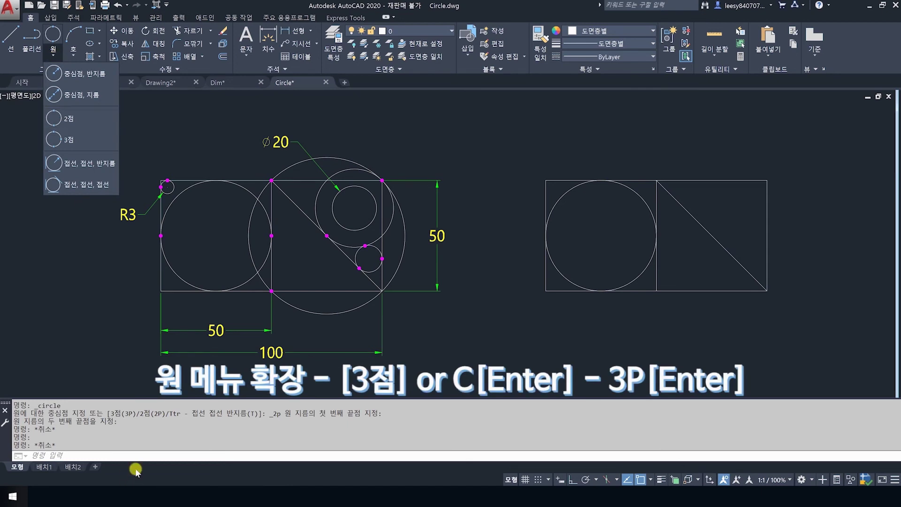
pyautogui.click(143, 453)
pyautogui.write('c')
pyautogui.press('Return')
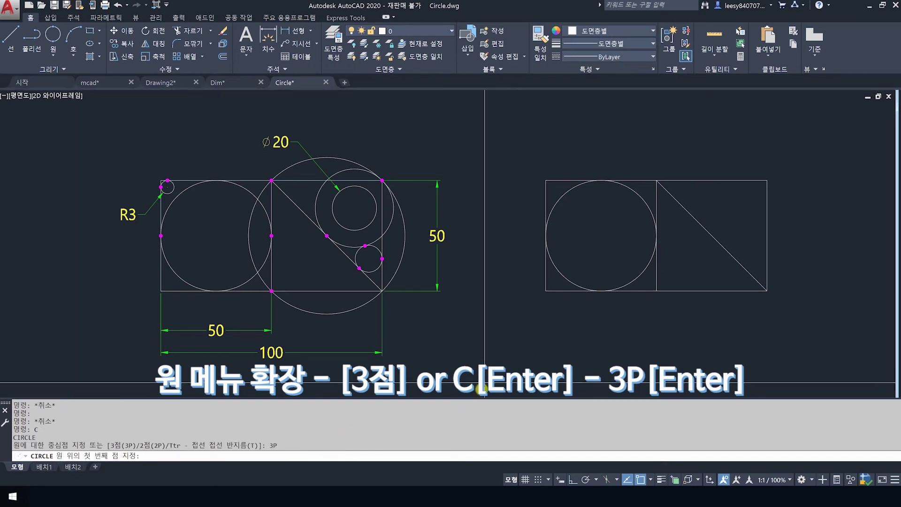
pyautogui.click(657, 180)
pyautogui.click(656, 180)
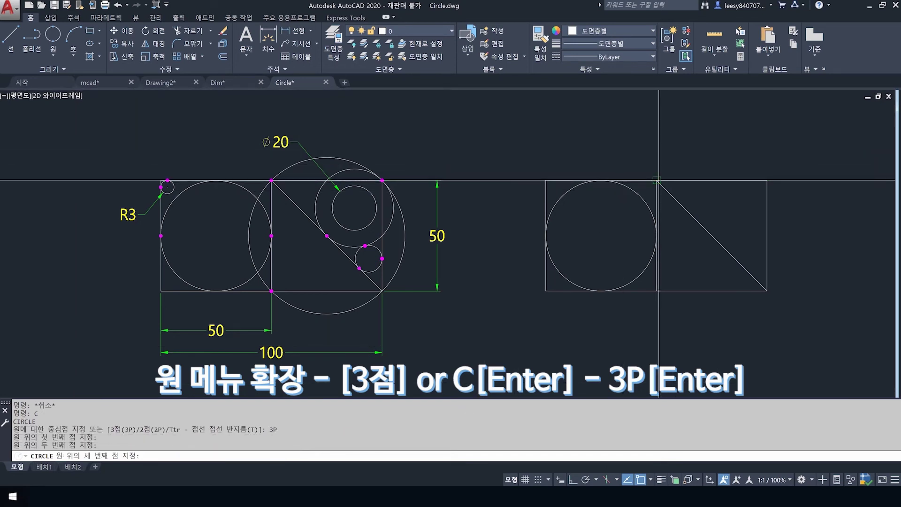
pyautogui.click(657, 290)
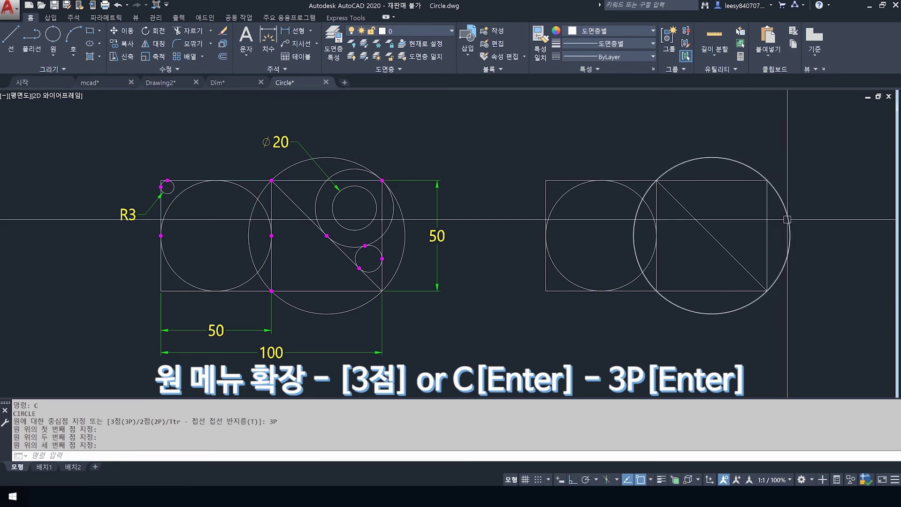
# - Draw a 2-point (2P) circle from the midpoint of the diagonal to the rectangle's top-right corner
pyautogui.moveTo(783, 155); pyautogui.dragTo(721, 156, button='middle')
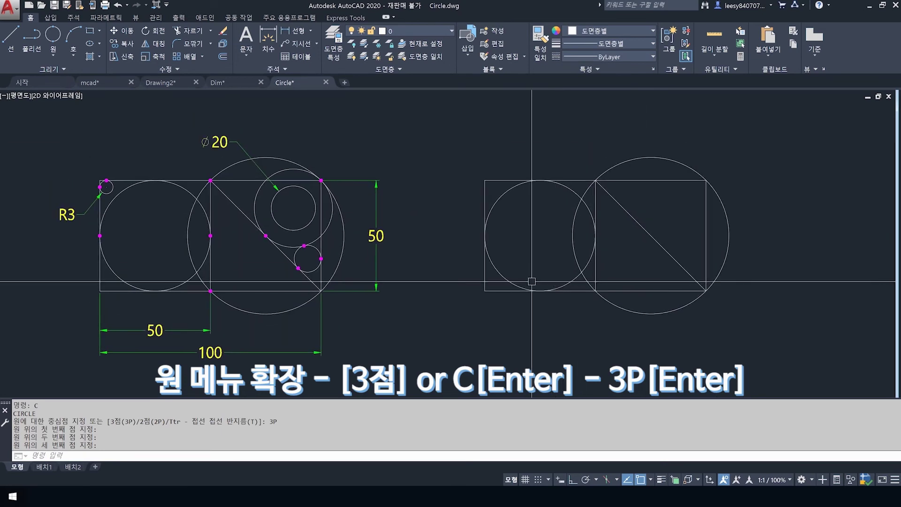
pyautogui.click(286, 170)
pyautogui.press('Escape')
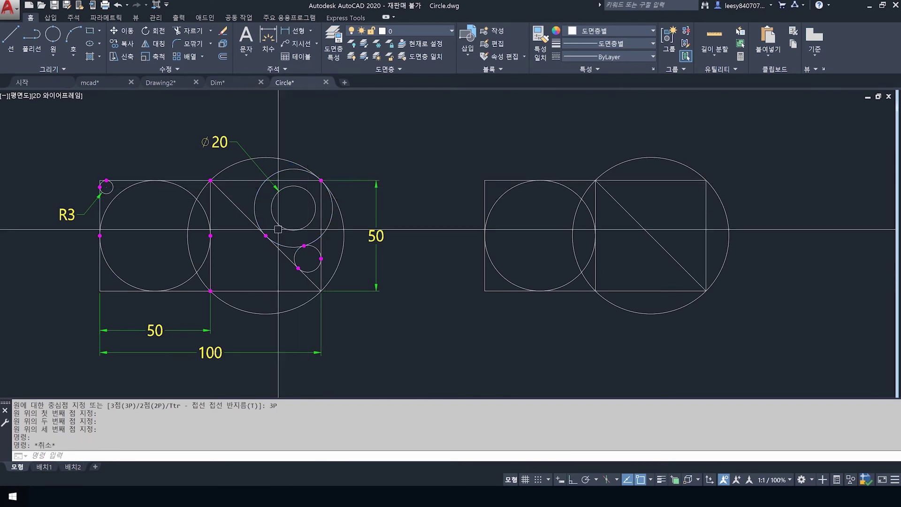
pyautogui.moveTo(187, 276); pyautogui.dragTo(196, 278, button='middle')
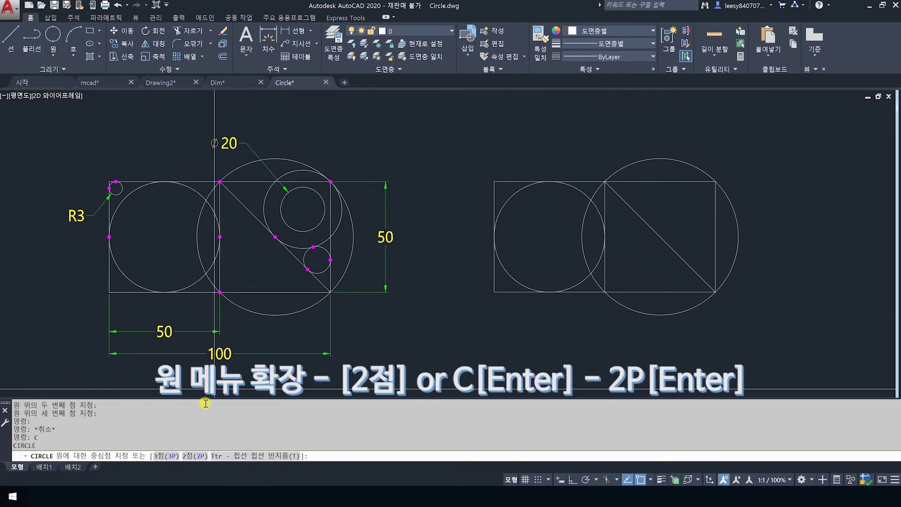
pyautogui.click(660, 236)
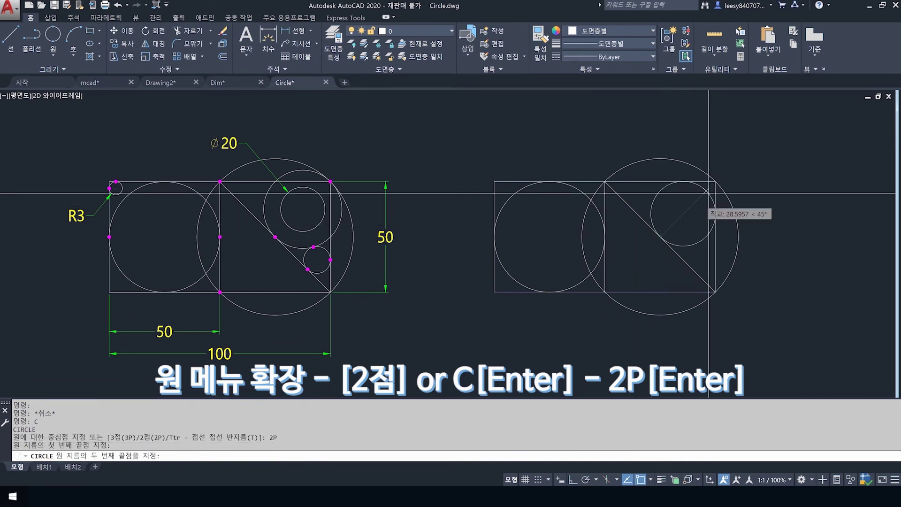
pyautogui.click(715, 182)
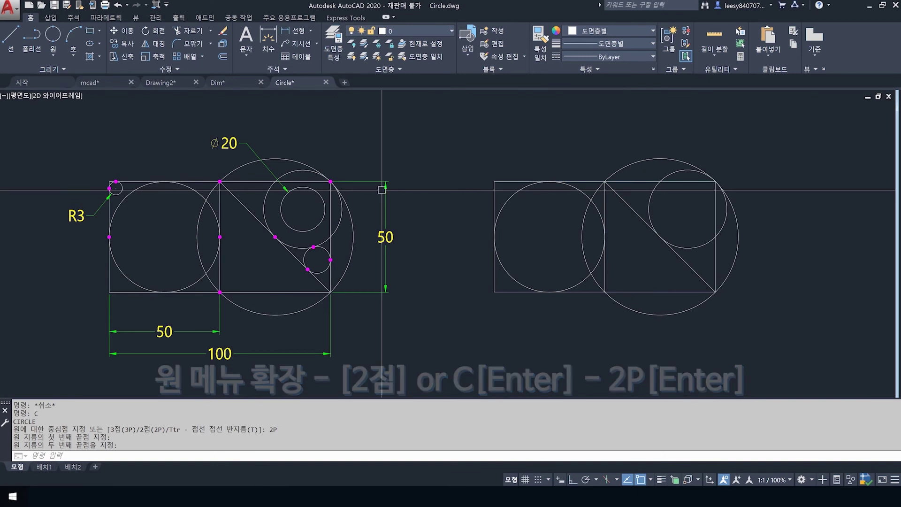
# - Draw a circle of diameter 20 concentric with the 2-point circle in the rectangle's right half
pyautogui.press('Escape')
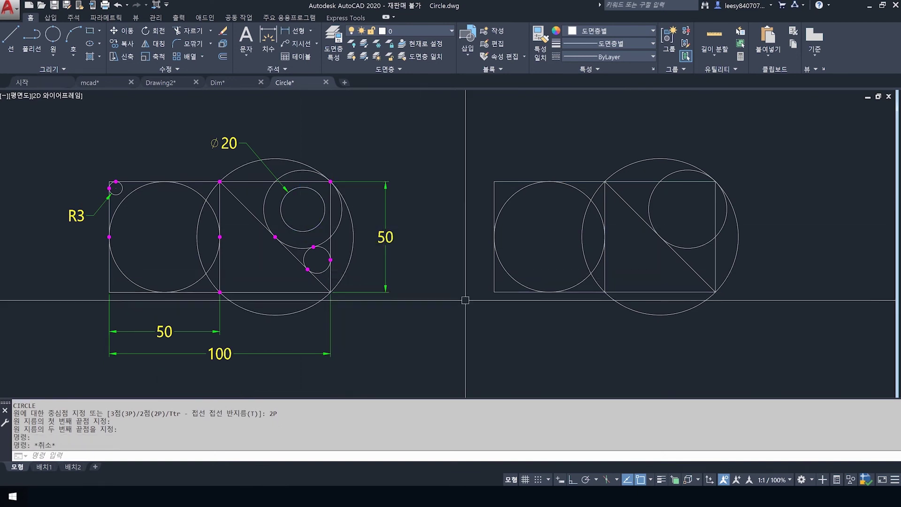
pyautogui.write('c')
pyautogui.press('Return')
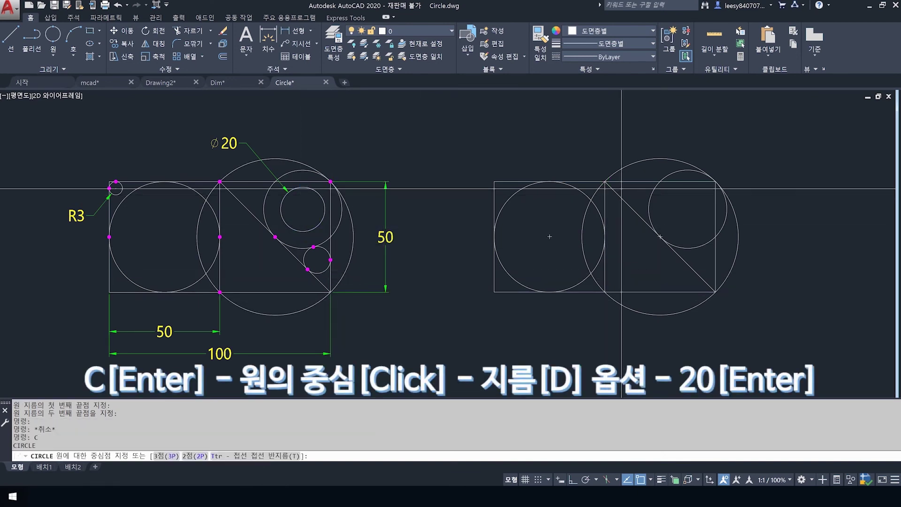
pyautogui.click(687, 209)
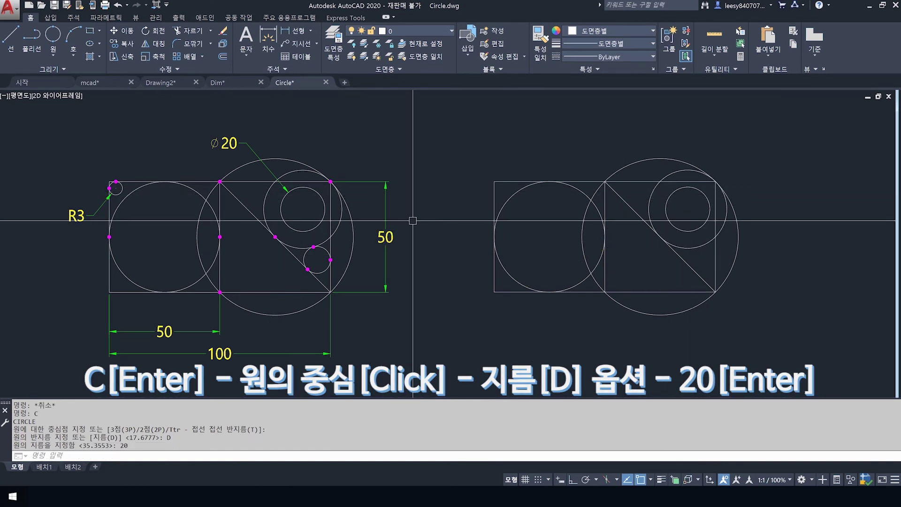
# - Draw a Ttr circle of radius 3 tangent to the new rectangle's left and top sides in its upper-left corner
pyautogui.scroll(4, 112, 190)
pyautogui.moveTo(121, 187); pyautogui.dragTo(149, 175, button='middle')
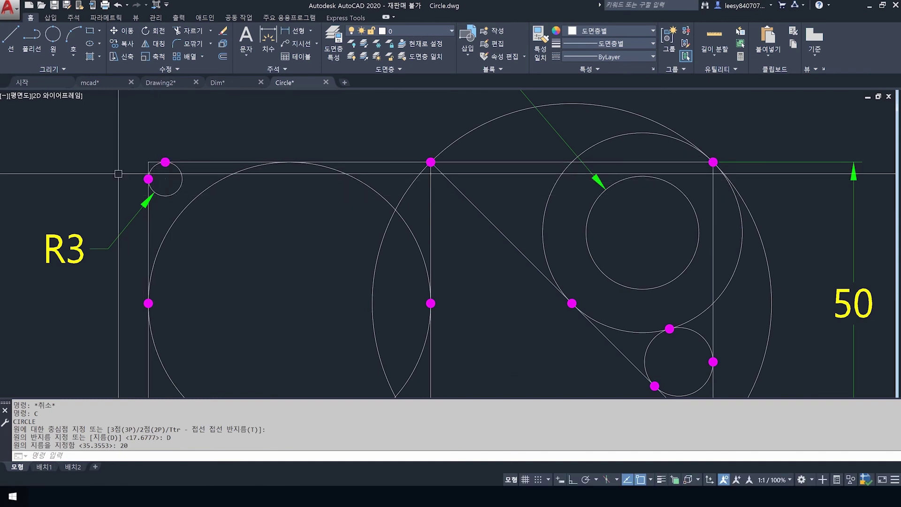
pyautogui.scroll(-2, 152, 171)
pyautogui.moveTo(473, 202); pyautogui.dragTo(336, 190, button='middle')
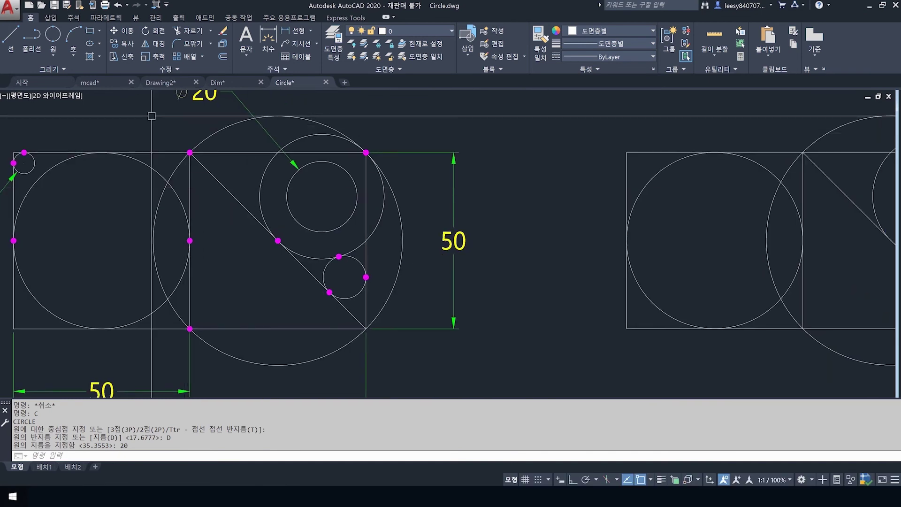
pyautogui.write('c')
pyautogui.press('Return')
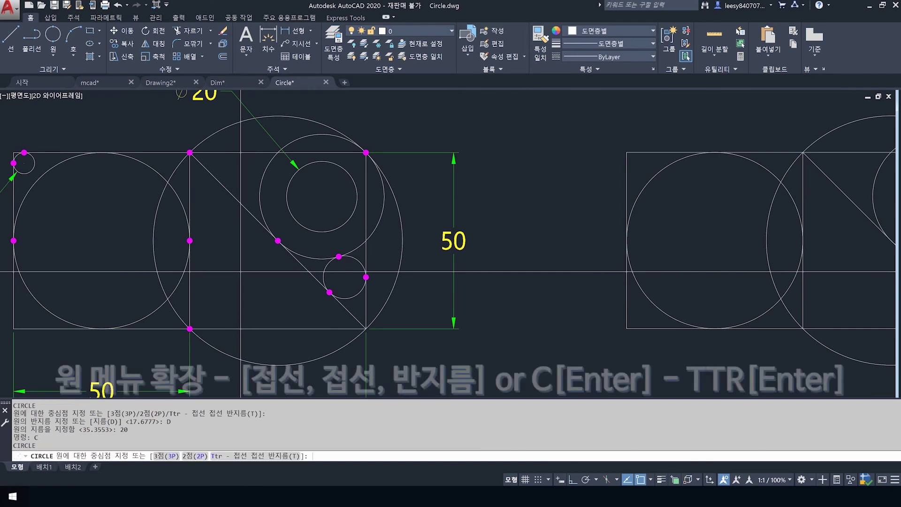
pyautogui.click(227, 456)
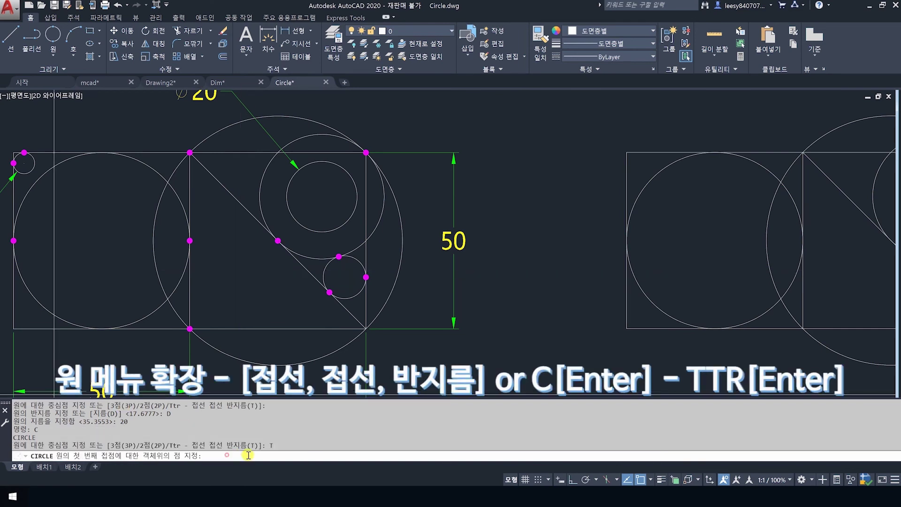
pyautogui.moveTo(300, 300); pyautogui.dragTo(372, 297, button='middle')
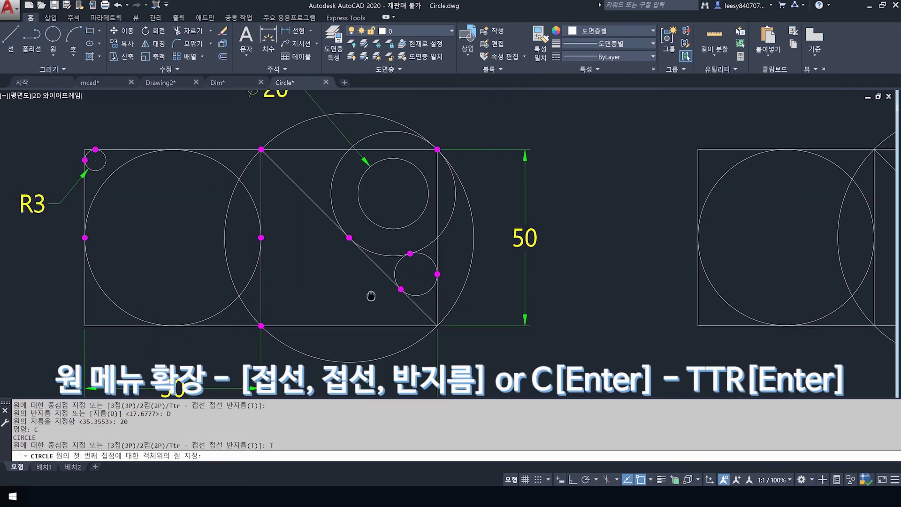
pyautogui.click(699, 169)
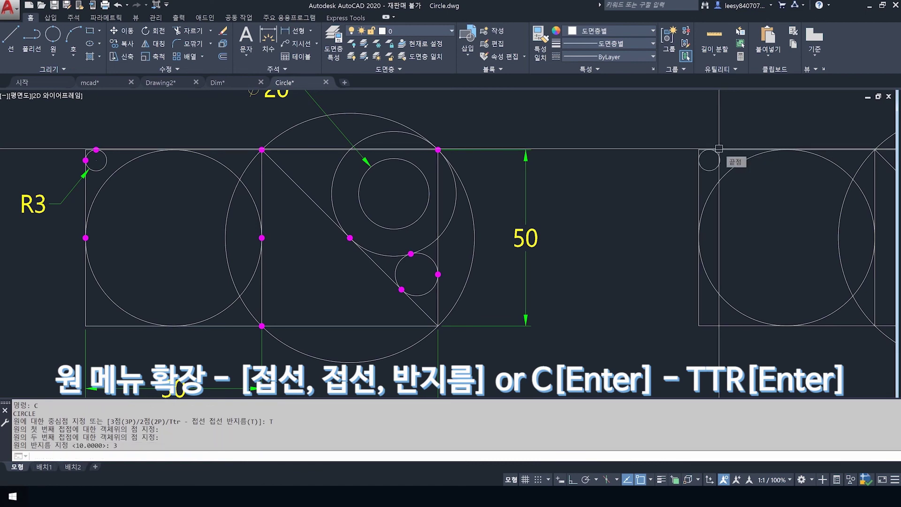
# - Draw a Tan, Tan, Tan circle touching the diagonal, the 2-point circle in the right half and the rectangle's right side
pyautogui.scroll(-2, 582, 207)
pyautogui.scroll(2, 840, 281)
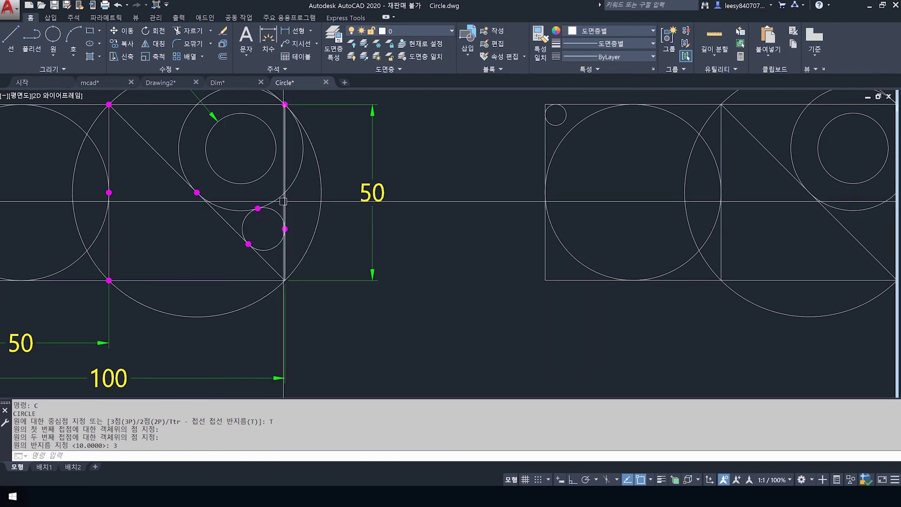
pyautogui.click(54, 60)
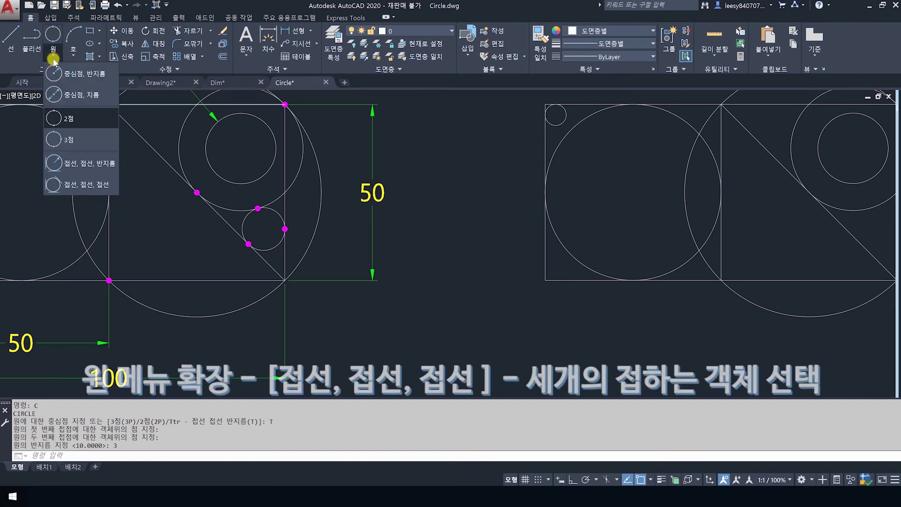
pyautogui.click(93, 184)
pyautogui.moveTo(585, 319); pyautogui.dragTo(472, 301, button='middle')
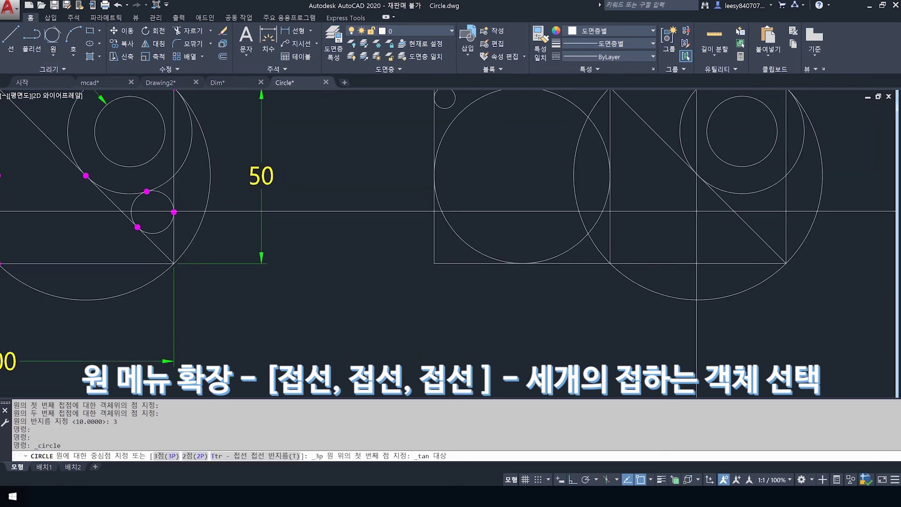
pyautogui.click(752, 193)
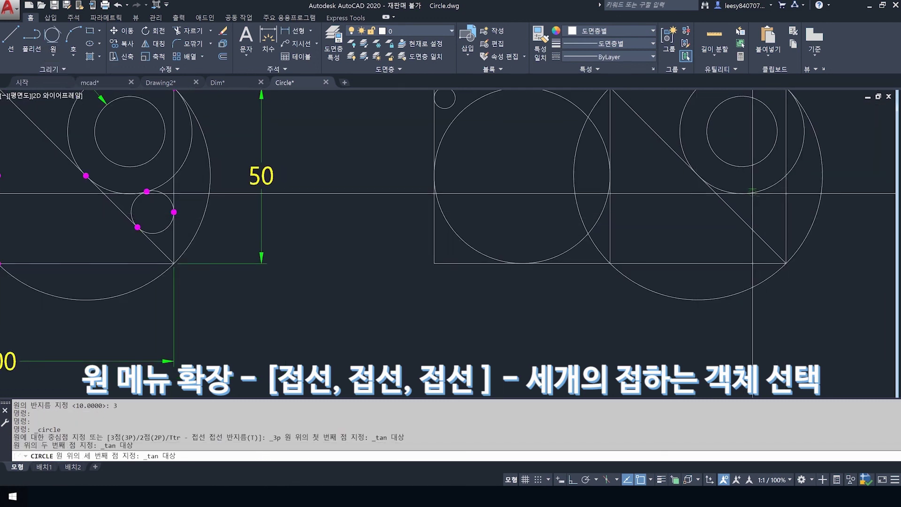
pyautogui.click(787, 211)
pyautogui.scroll(-2, 800, 314)
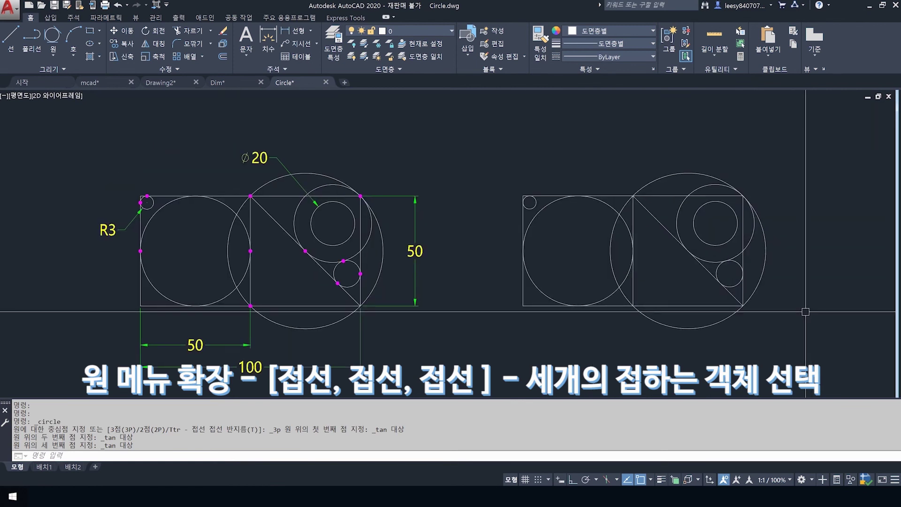
pyautogui.moveTo(636, 340); pyautogui.dragTo(625, 315, button='middle')
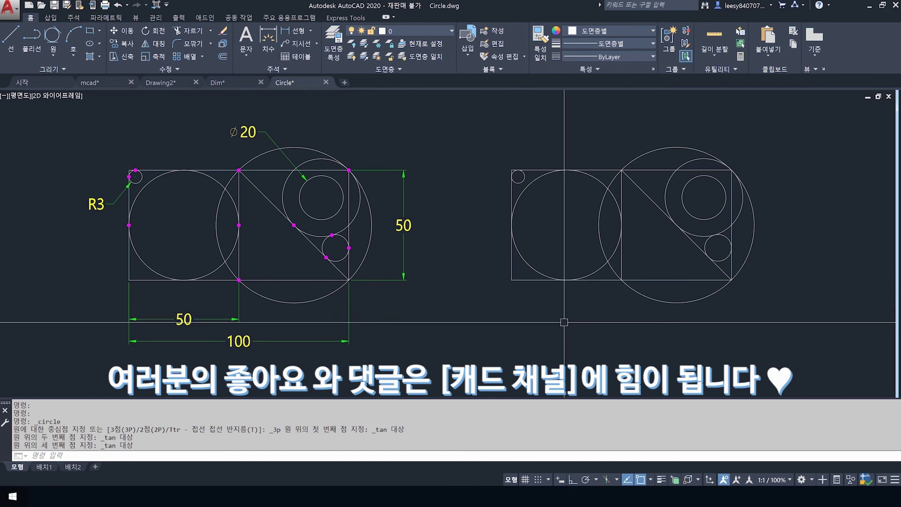